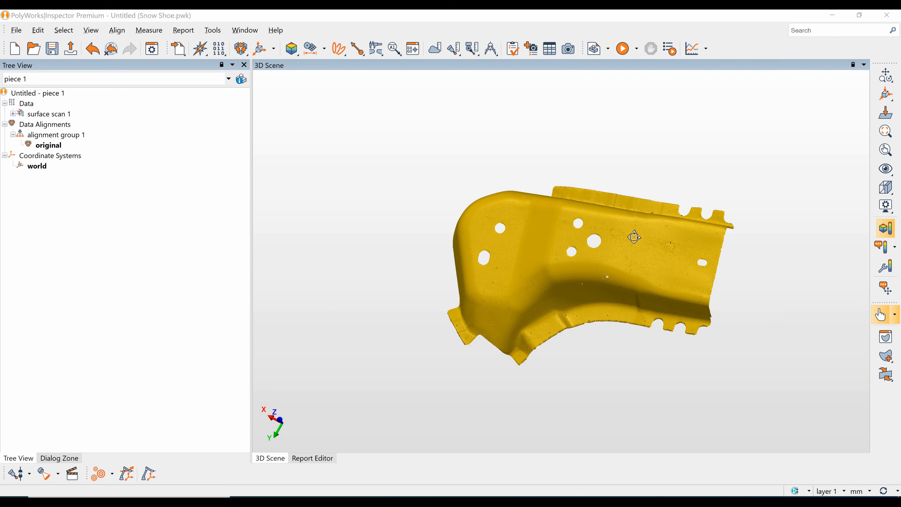
# Step: Hide surface scan 1 and import the CAD model RH Snow Shoe Part.igs from the Desktop as the reference object
pyautogui.moveTo(630, 244); pyautogui.dragTo(638, 242)
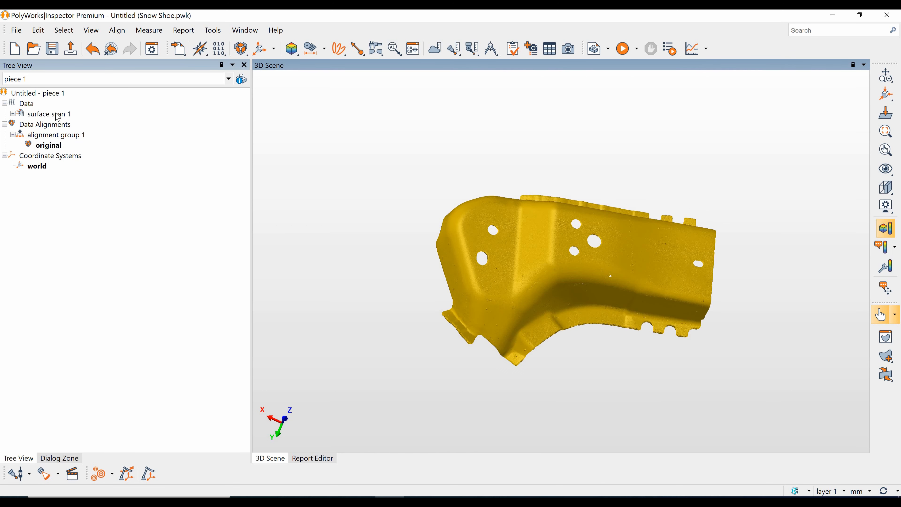
pyautogui.middleClick(51, 118)
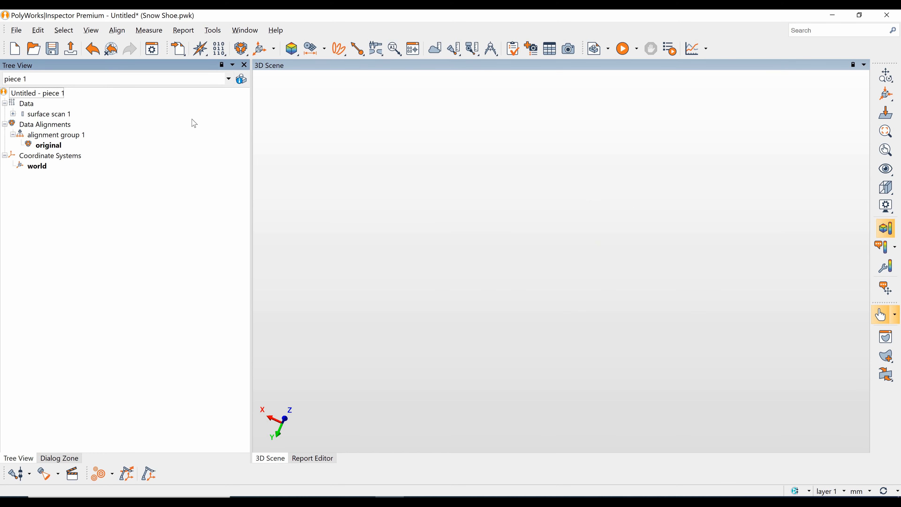
pyautogui.click(178, 48)
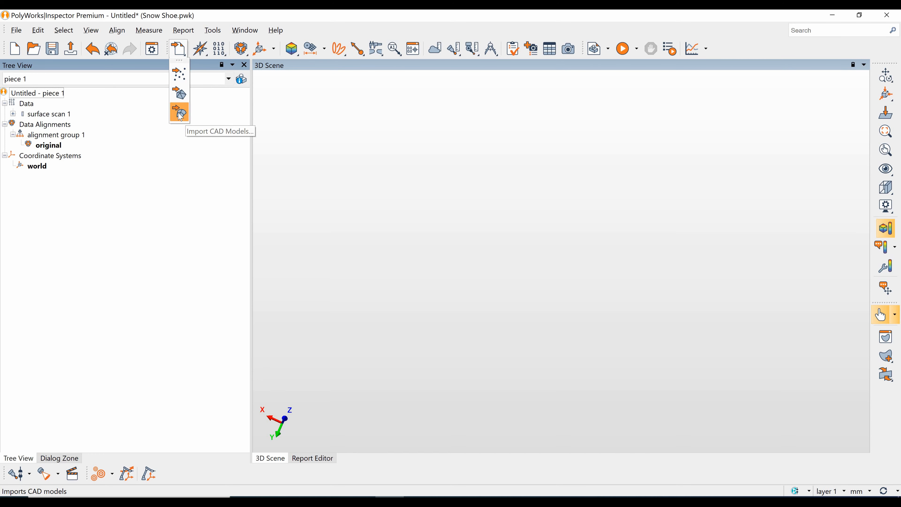
pyautogui.click(180, 113)
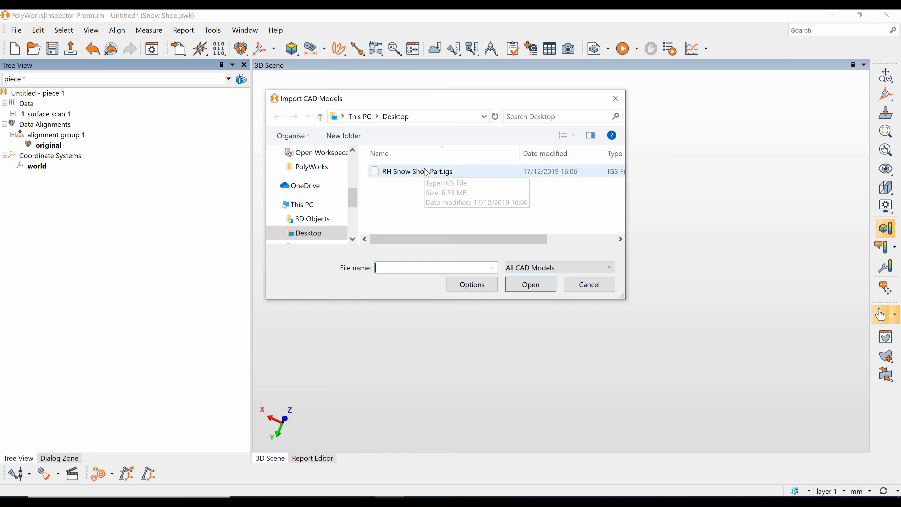
pyautogui.click(426, 173)
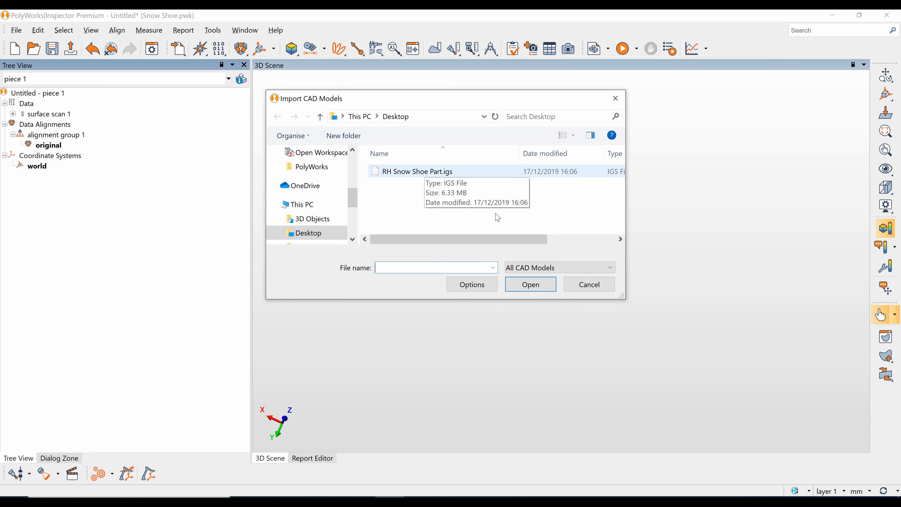
pyautogui.click(531, 285)
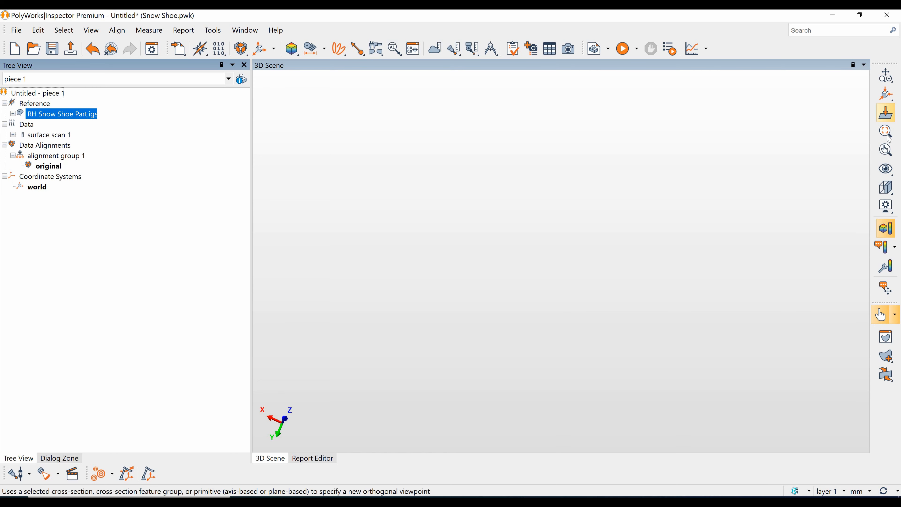
pyautogui.moveTo(634, 176); pyautogui.dragTo(621, 189)
pyautogui.moveTo(622, 189); pyautogui.dragTo(621, 206, button='middle')
pyautogui.click(223, 193)
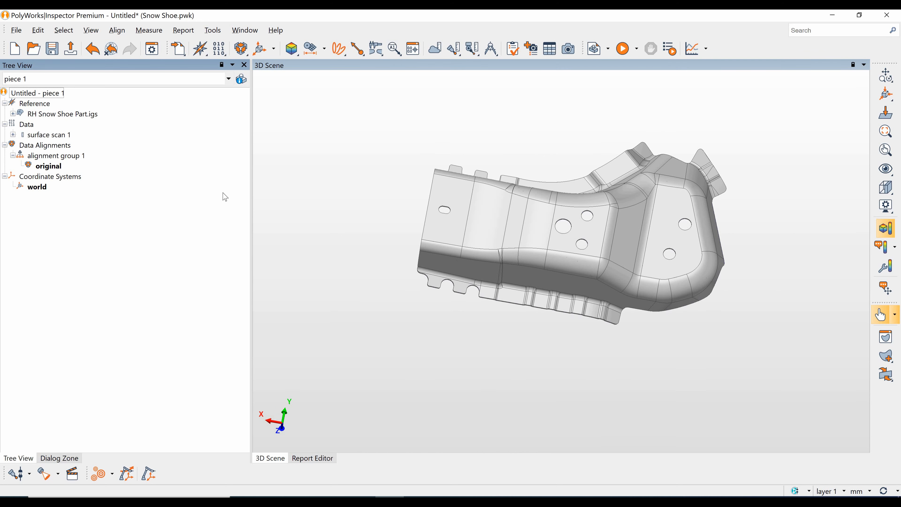
# Step: Create circle features on the cluster of three round holes in the part's flat central face by picking them on the CAD model
pyautogui.click(311, 48)
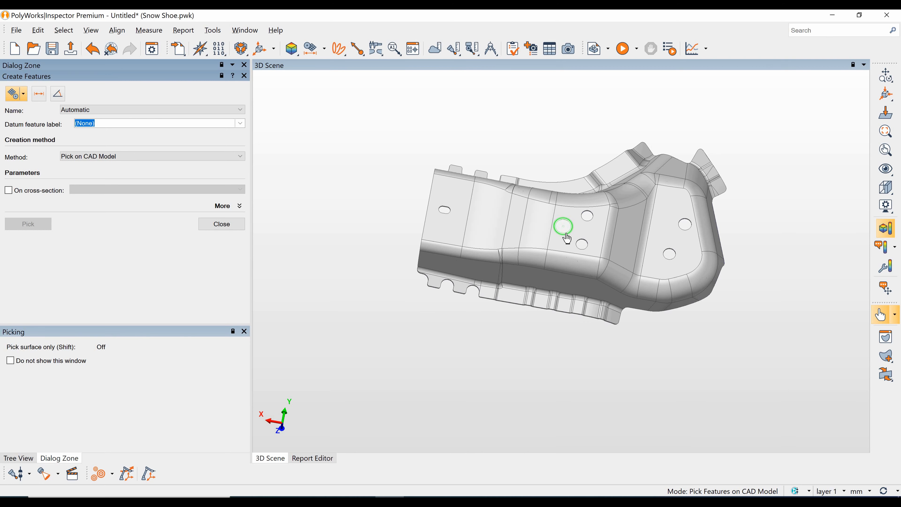
pyautogui.scroll(5, 567, 238)
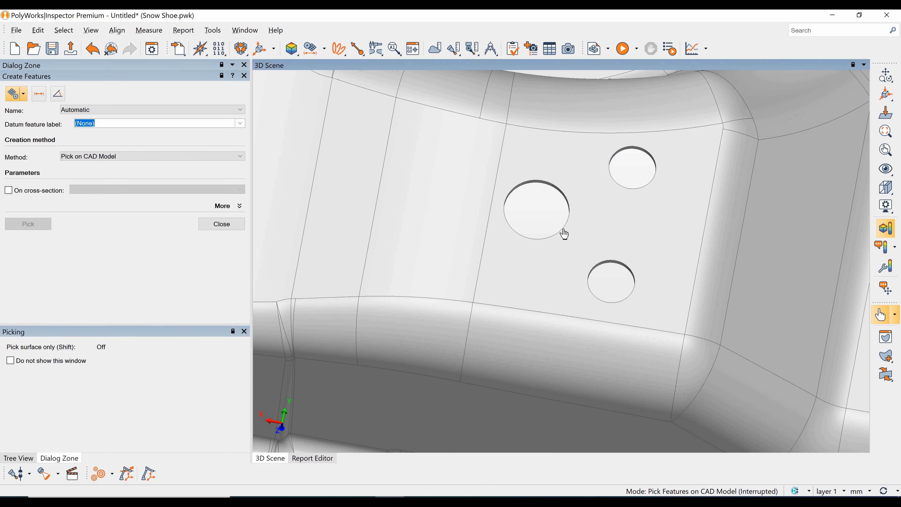
pyautogui.click(564, 234)
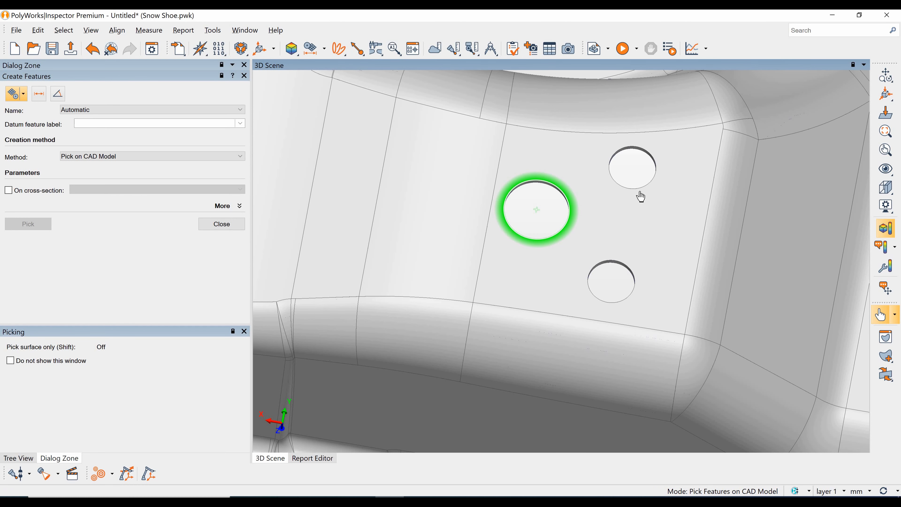
pyautogui.click(641, 192)
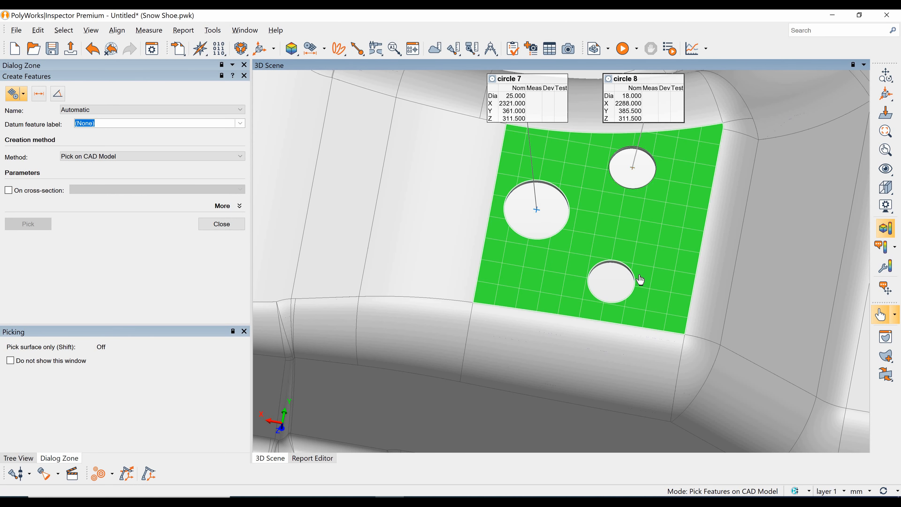
pyautogui.click(636, 283)
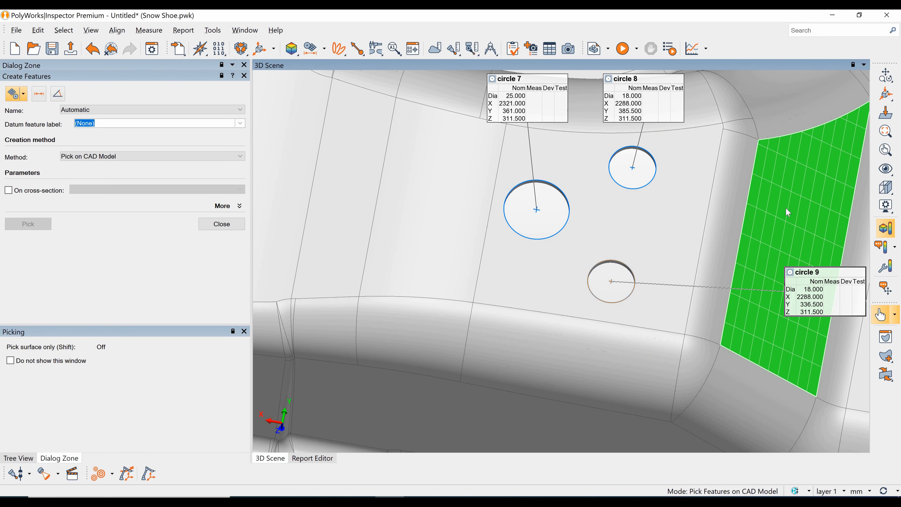
pyautogui.press('Escape')
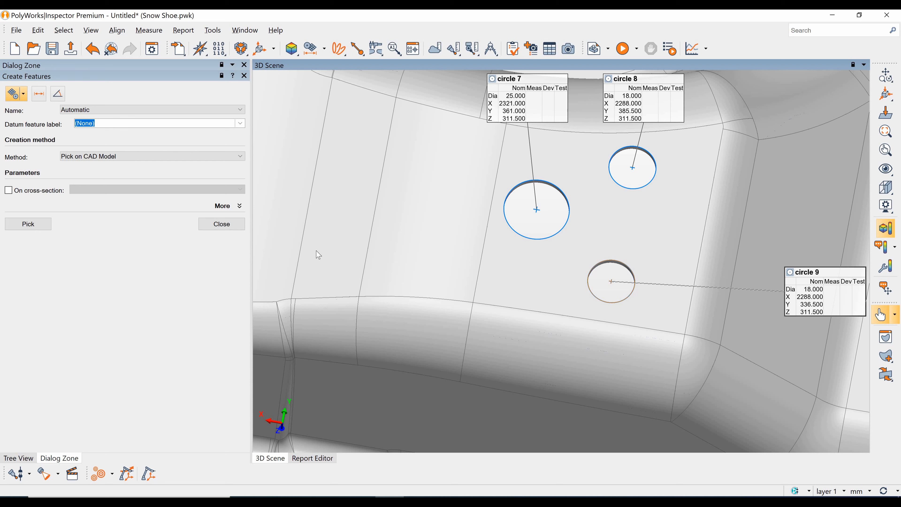
pyautogui.click(222, 224)
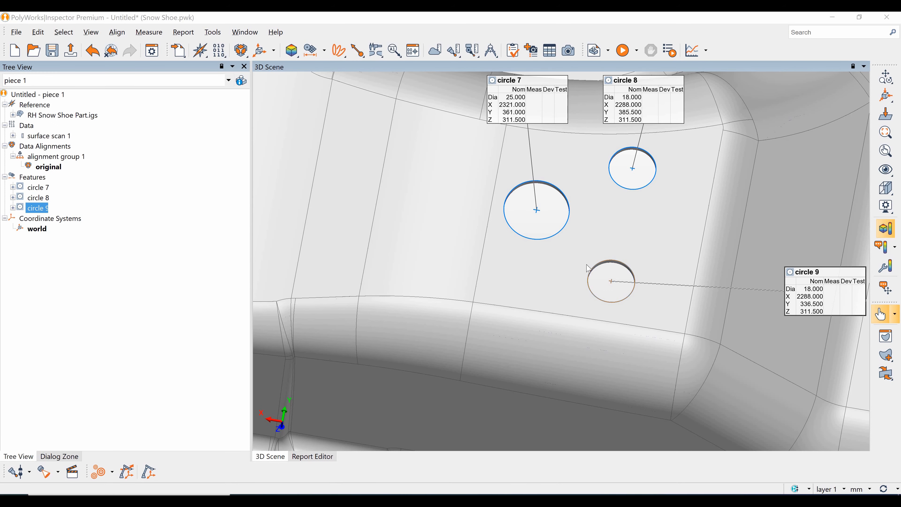
# Step: Anchor six surface comparison points spaced along the long side wall below the three-hole cluster, linked to the closest reference object
pyautogui.scroll(-5, 585, 262)
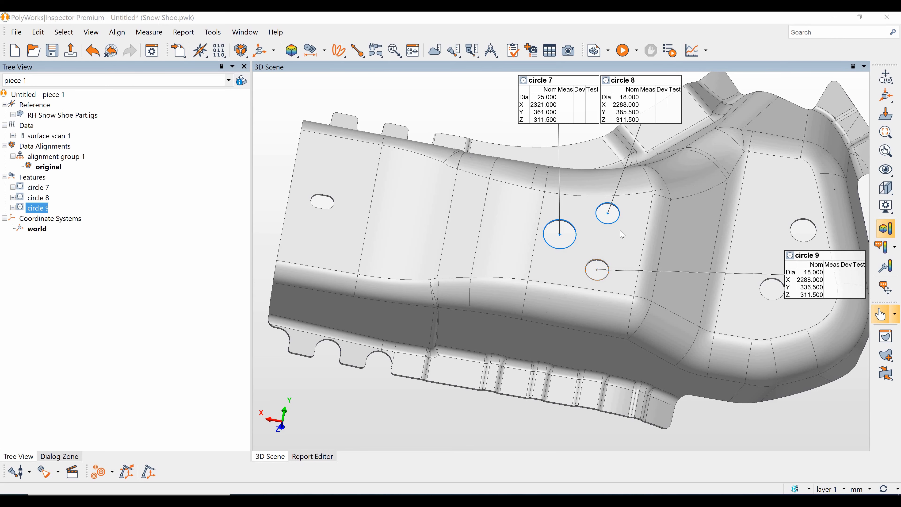
pyautogui.scroll(-1, 635, 237)
pyautogui.moveTo(379, 74); pyautogui.dragTo(348, 80, button='middle')
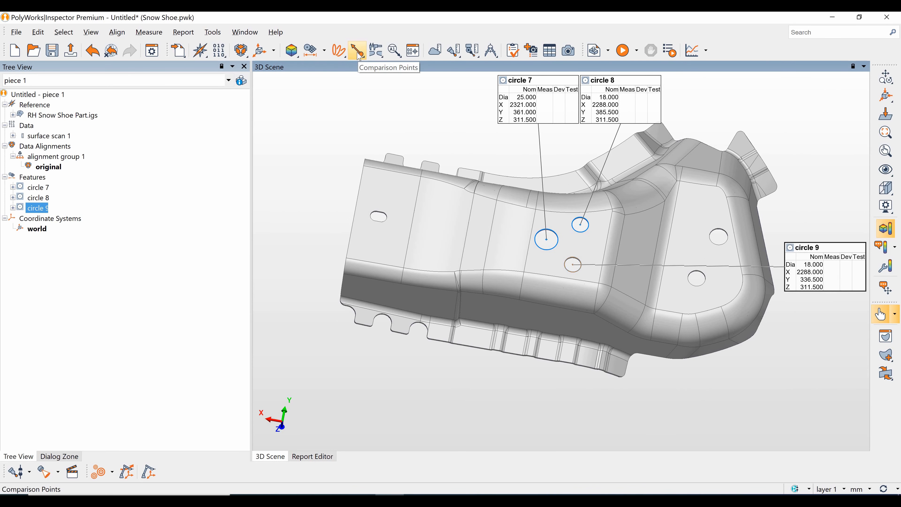
pyautogui.click(358, 54)
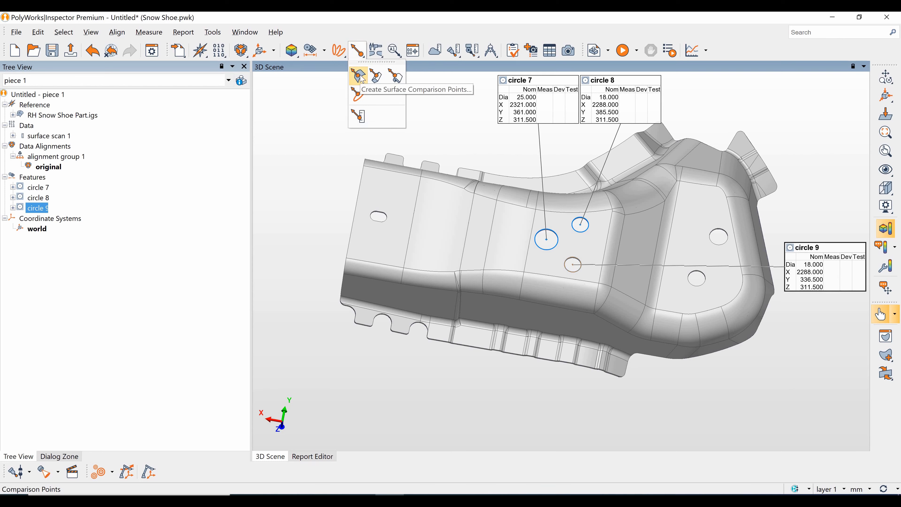
pyautogui.click(359, 76)
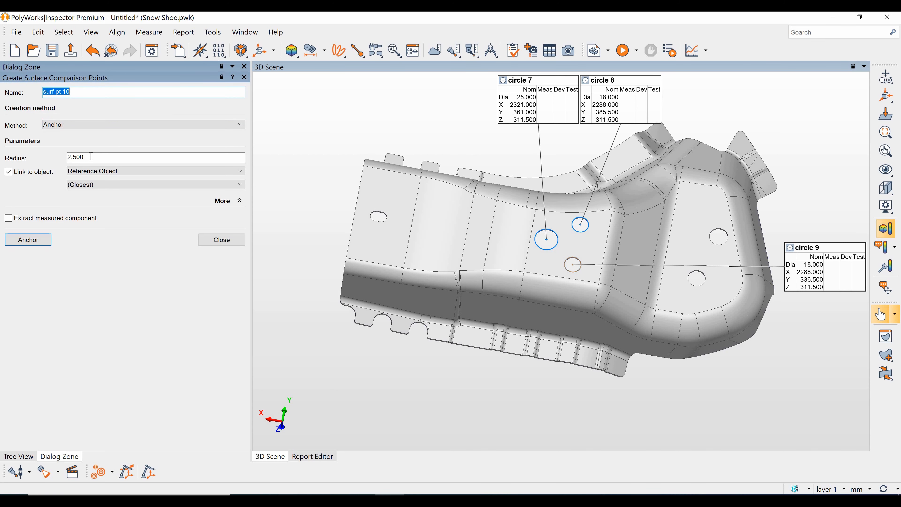
pyautogui.click(110, 158)
pyautogui.click(29, 240)
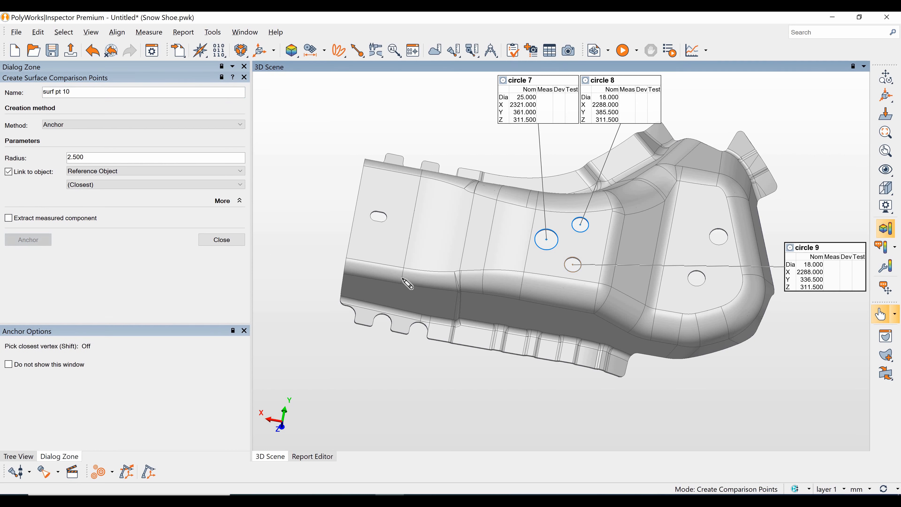
pyautogui.moveTo(474, 299); pyautogui.dragTo(358, 296, button='middle')
pyautogui.click(355, 289)
pyautogui.click(427, 309)
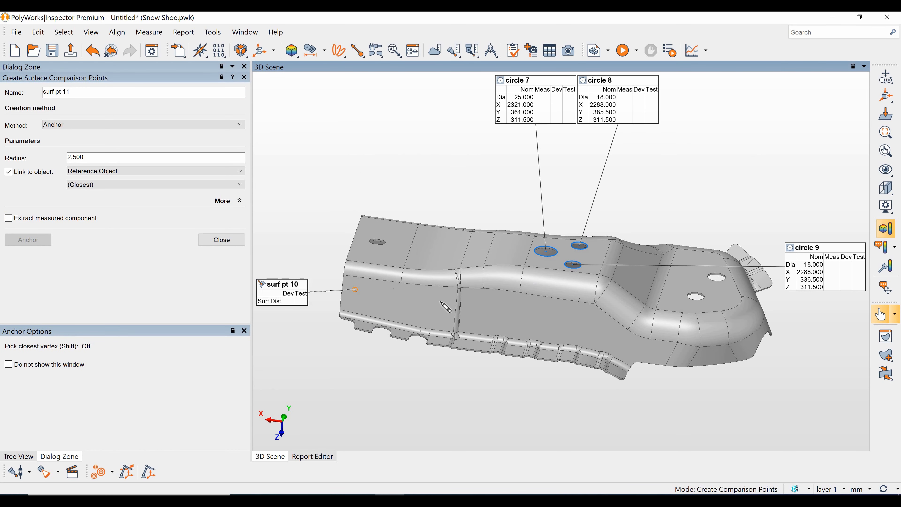
pyautogui.click(492, 319)
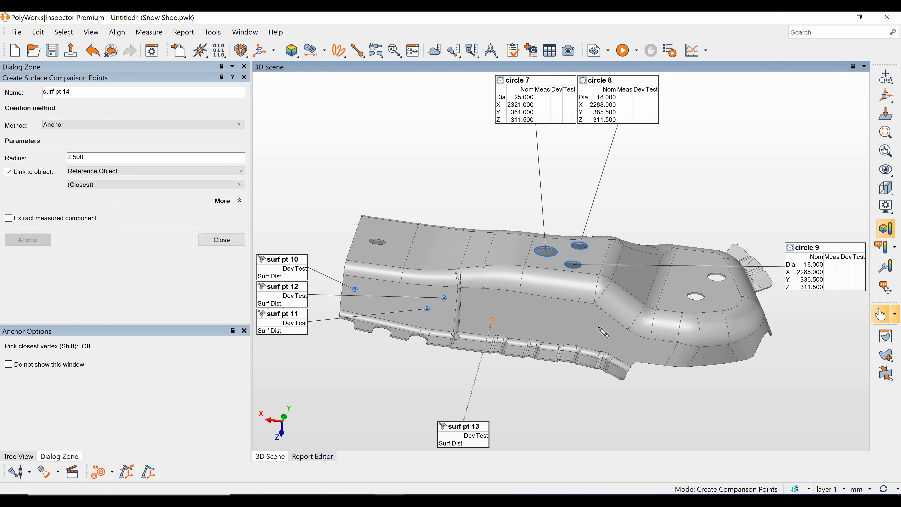
pyautogui.click(640, 349)
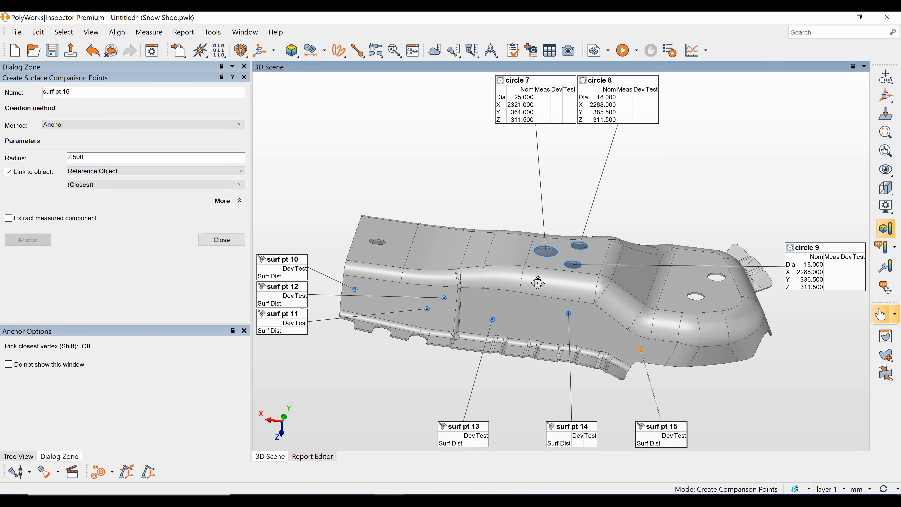
# Step: Anchor four surface comparison points across the upper faces: two beside the three-hole cluster, one on the slope and one on the two-hole face
pyautogui.moveTo(476, 254); pyautogui.dragTo(437, 193)
pyautogui.click(438, 188)
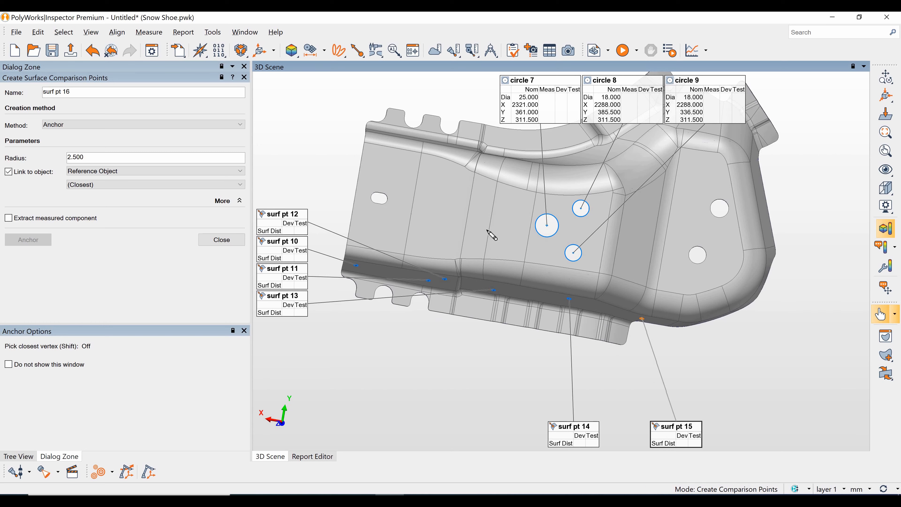
pyautogui.click(510, 242)
pyautogui.click(696, 197)
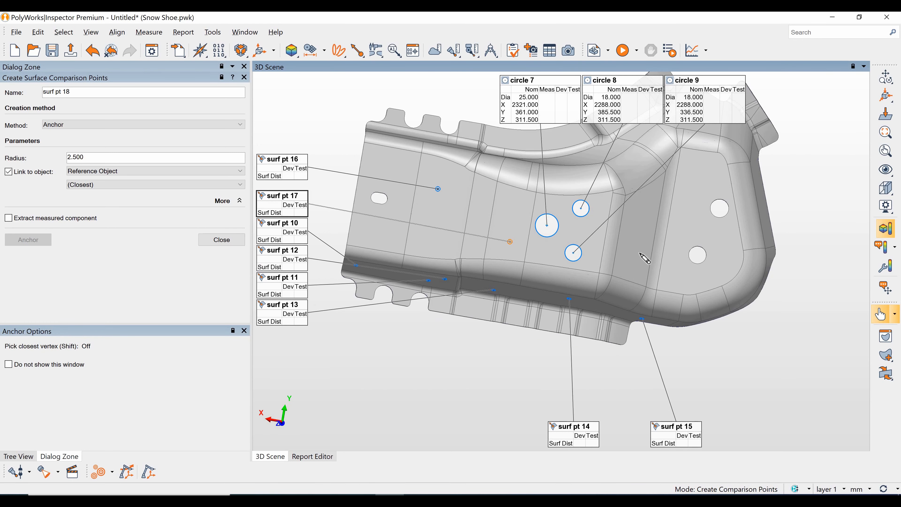
pyautogui.click(635, 251)
# Step: Anchor five surface comparison points along the opposite side wall of the part and finish creating comparison points
pyautogui.keyDown('ctrl'); pyautogui.moveTo(561, 207); pyautogui.dragTo(560, 235); pyautogui.keyUp('ctrl')
pyautogui.click(390, 127)
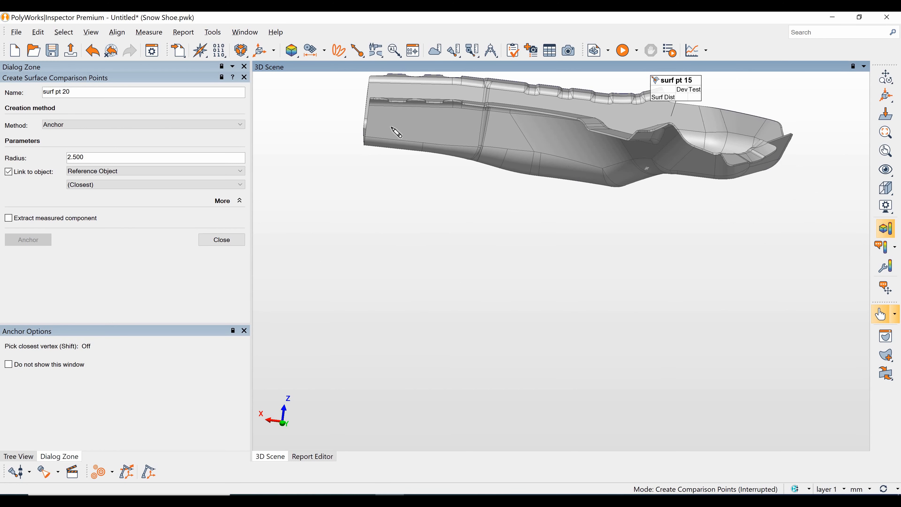
pyautogui.click(461, 120)
pyautogui.click(510, 137)
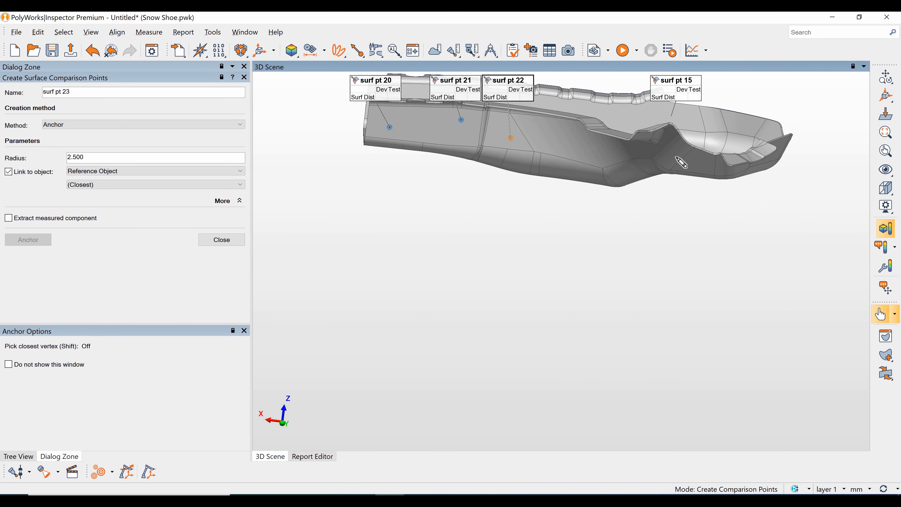
pyautogui.click(574, 140)
pyautogui.click(702, 163)
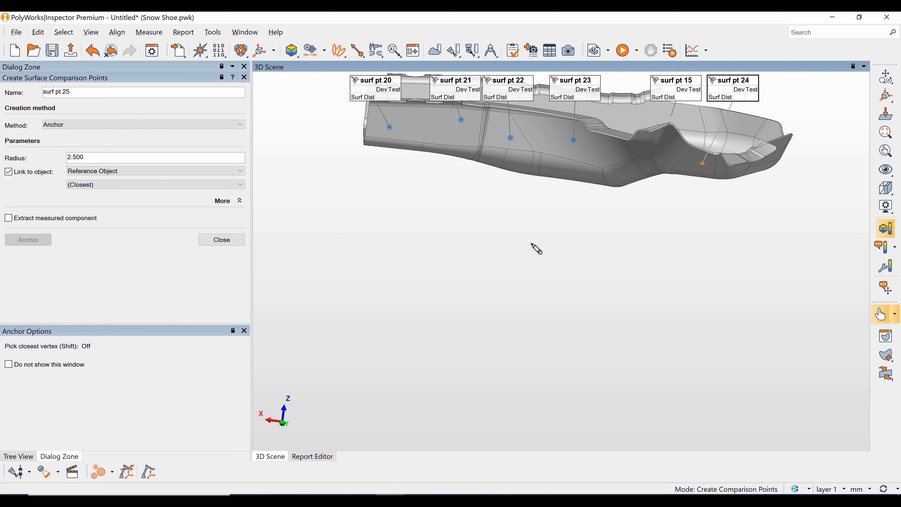
pyautogui.press('Escape')
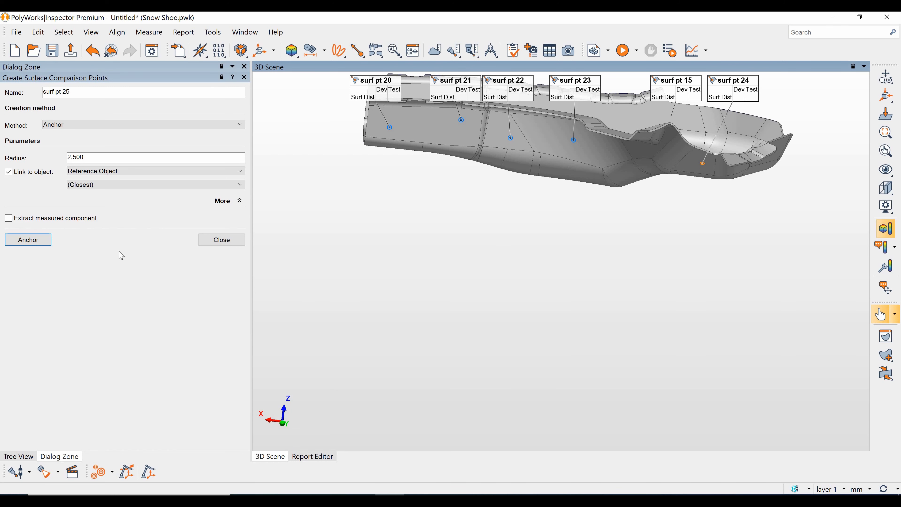
pyautogui.click(228, 244)
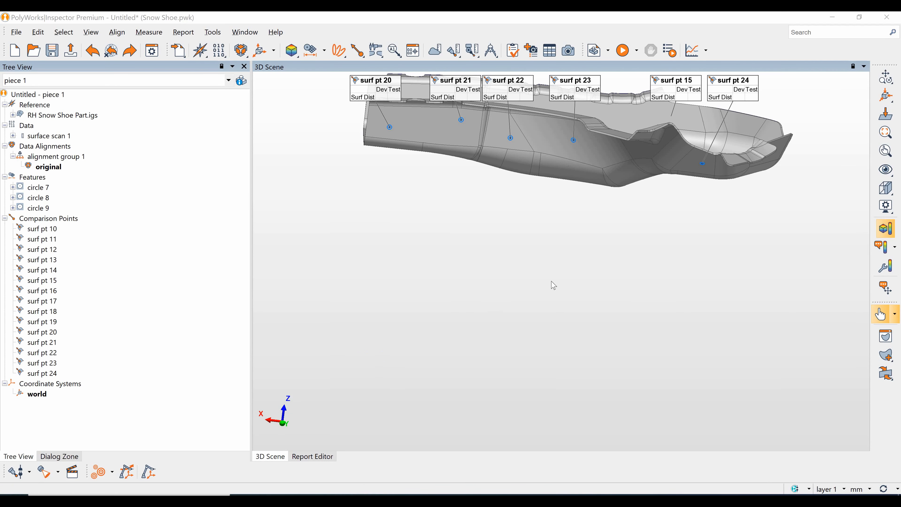
# Step: Hide all comparison points and features, and display surface scan 1 together with the CAD model
pyautogui.middleClick(50, 218)
pyautogui.middleClick(36, 177)
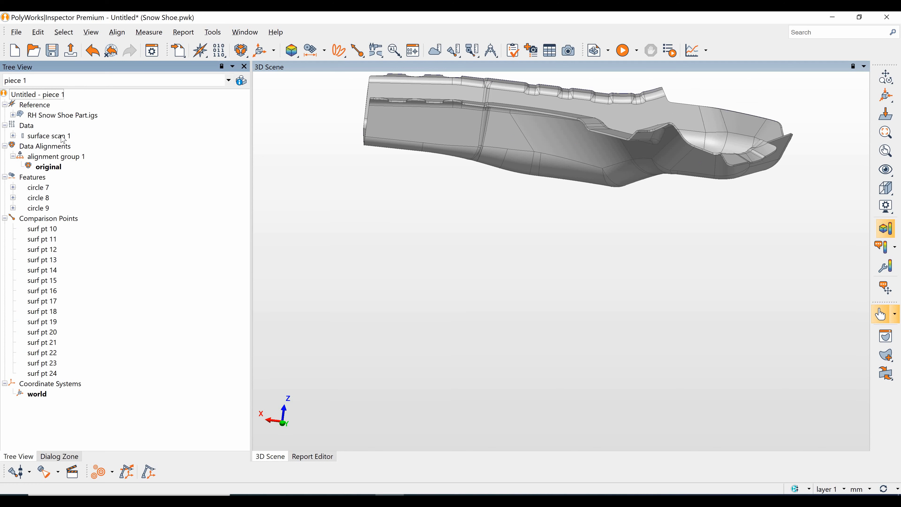
pyautogui.middleClick(61, 135)
pyautogui.click(886, 132)
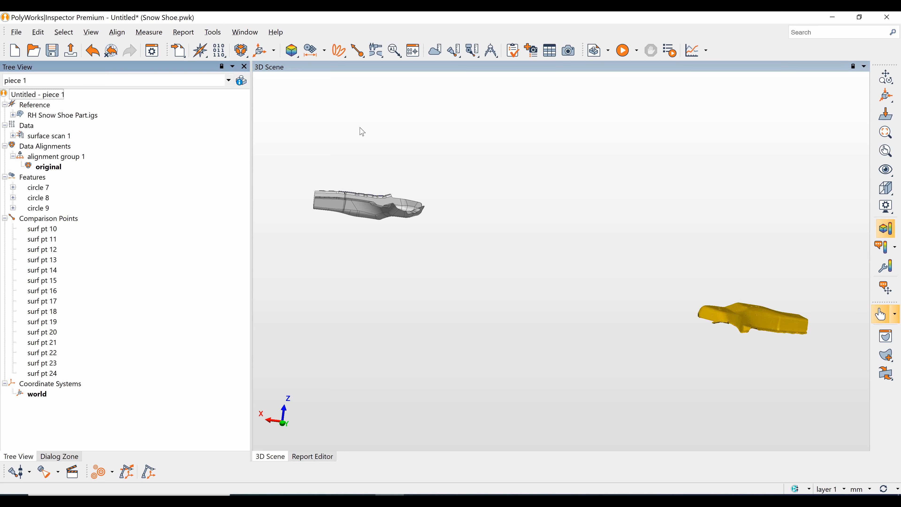
# Step: Set up a best-fit of surface scan 1 to RH Snow Shoe Part.igs with multiple-point-pair prealignment, orienting both models alike for picking
pyautogui.click(241, 53)
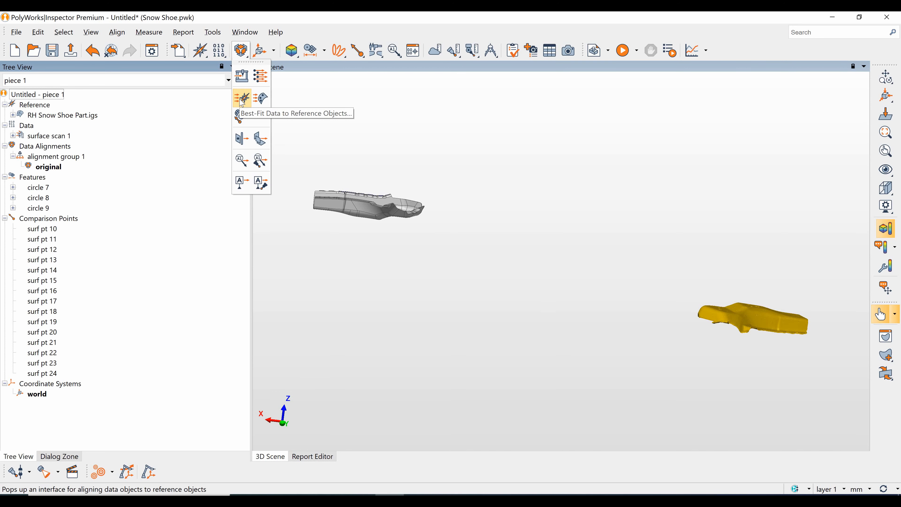
pyautogui.click(242, 102)
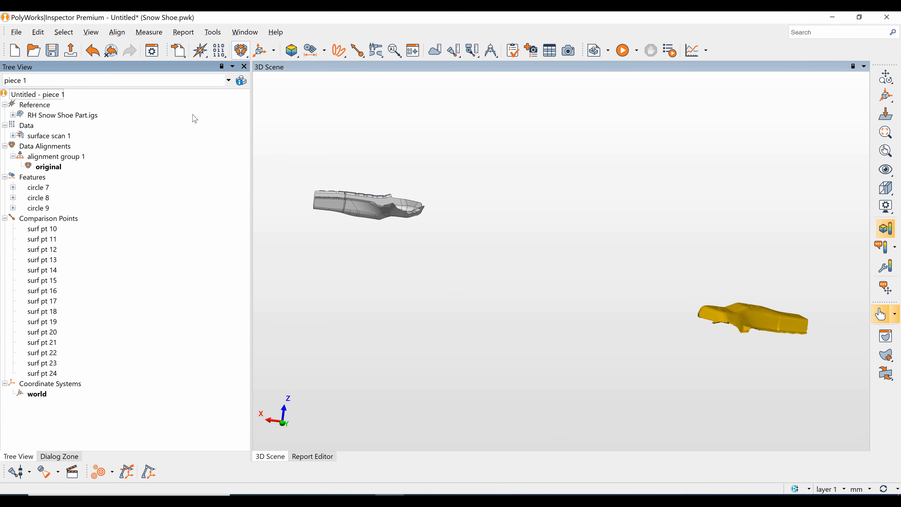
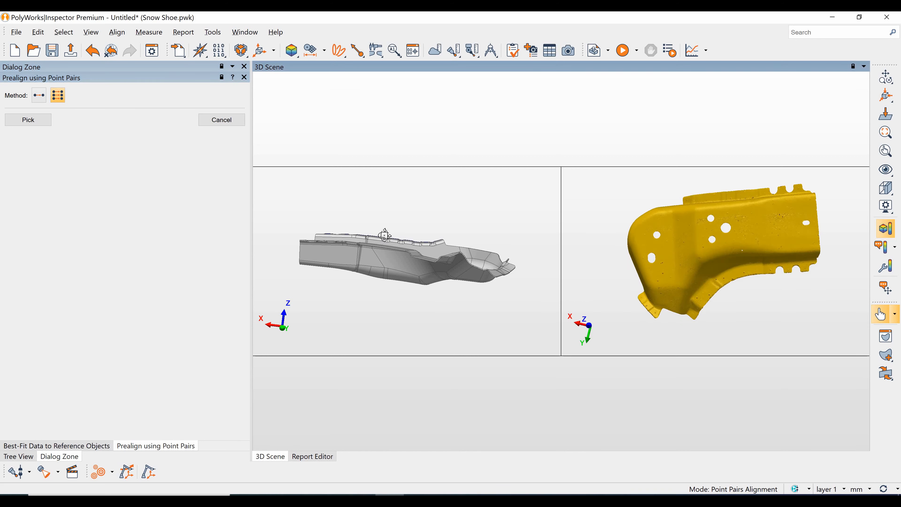
pyautogui.moveTo(411, 273); pyautogui.dragTo(504, 261)
pyautogui.moveTo(709, 257); pyautogui.dragTo(697, 269)
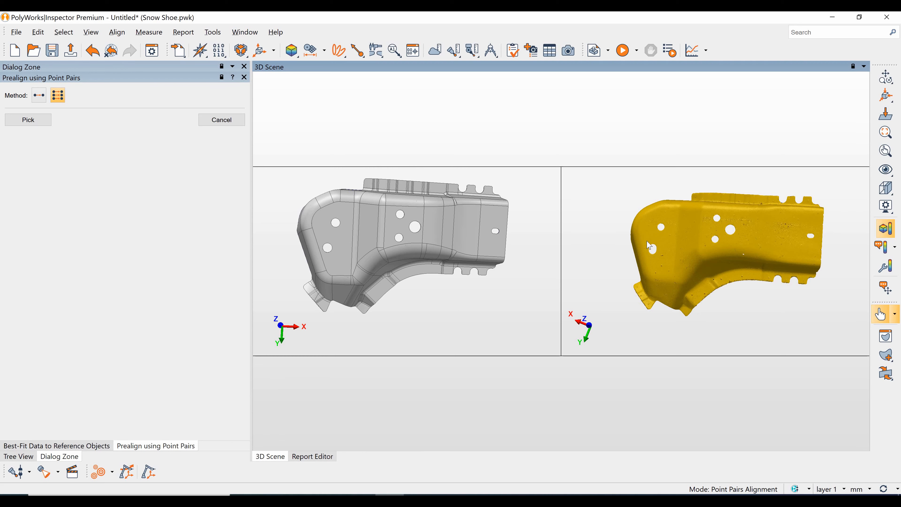
pyautogui.click(33, 120)
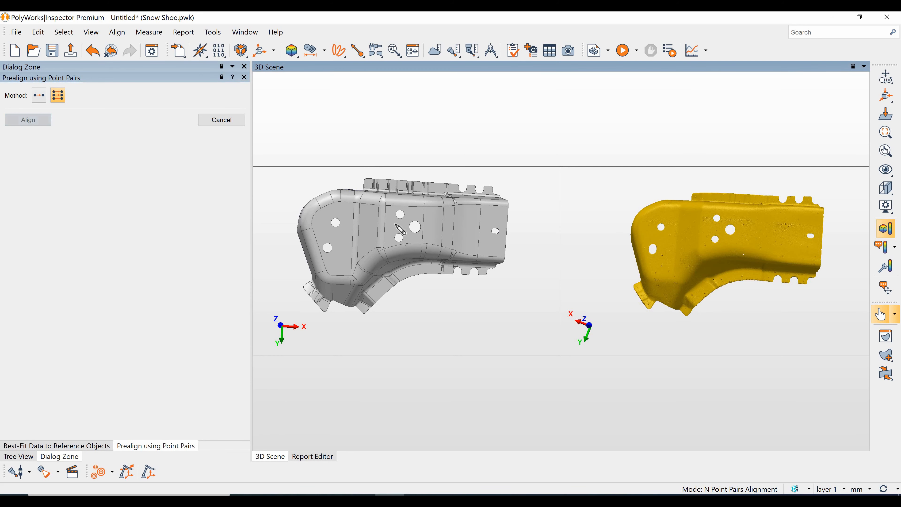
# Step: Align the scan to the CAD with three matching point pairs, one on the two-hole face and one on each side wall, and finish the best-fit
pyautogui.click(320, 221)
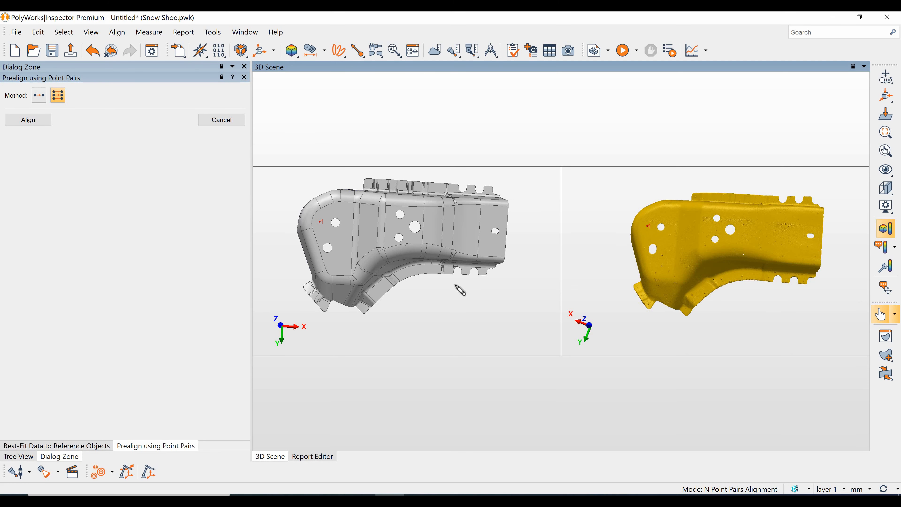
pyautogui.click(647, 226)
pyautogui.click(419, 270)
pyautogui.click(738, 276)
pyautogui.moveTo(723, 249)
pyautogui.mouseDown()
pyautogui.moveTo(724, 270)
pyautogui.moveTo(748, 216)
pyautogui.moveTo(738, 207)
pyautogui.mouseUp()
pyautogui.click(428, 242)
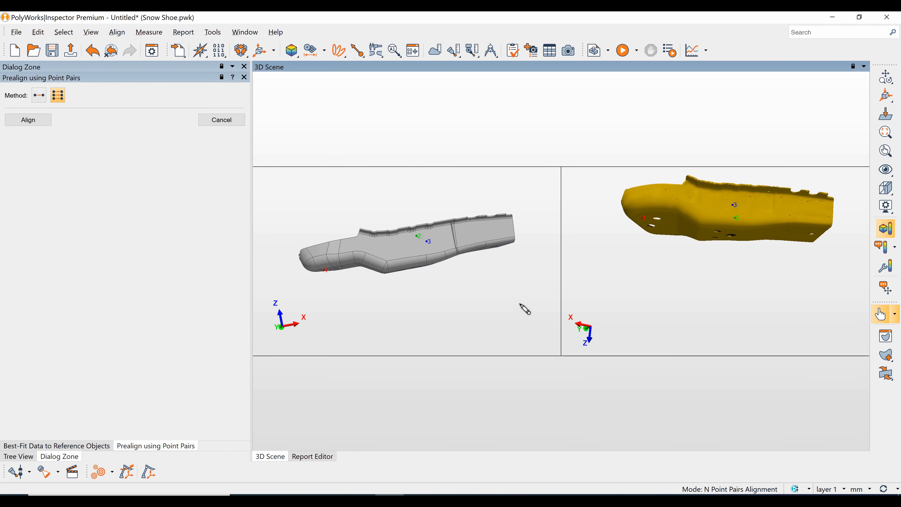
pyautogui.rightClick(519, 303)
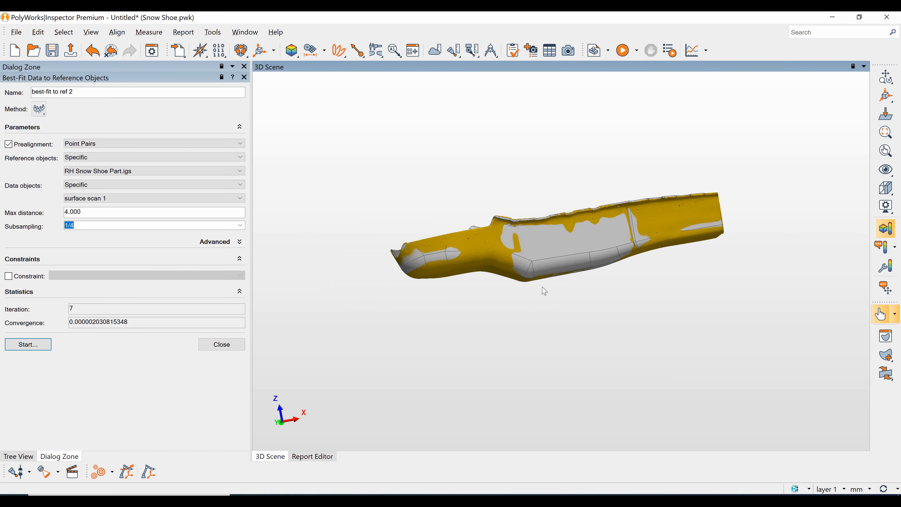
pyautogui.moveTo(546, 281); pyautogui.dragTo(490, 314)
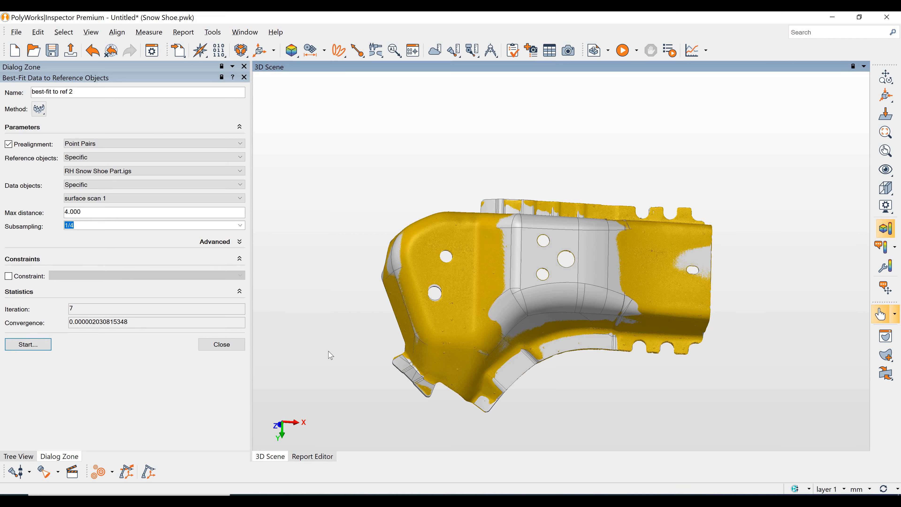
pyautogui.click(222, 344)
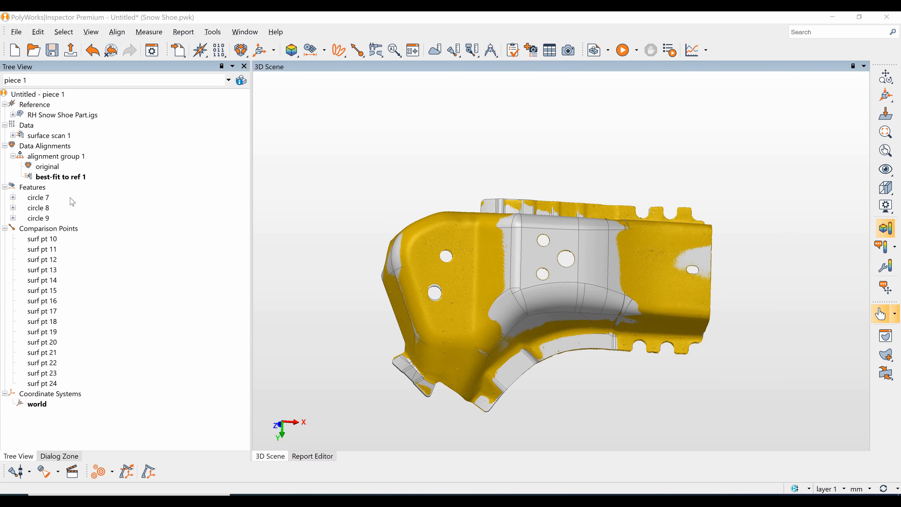
# Step: Extract the measured components for circles 7 to 9 and comparison points surf pt 10 to surf pt 24
pyautogui.moveTo(61, 196); pyautogui.dragTo(109, 218)
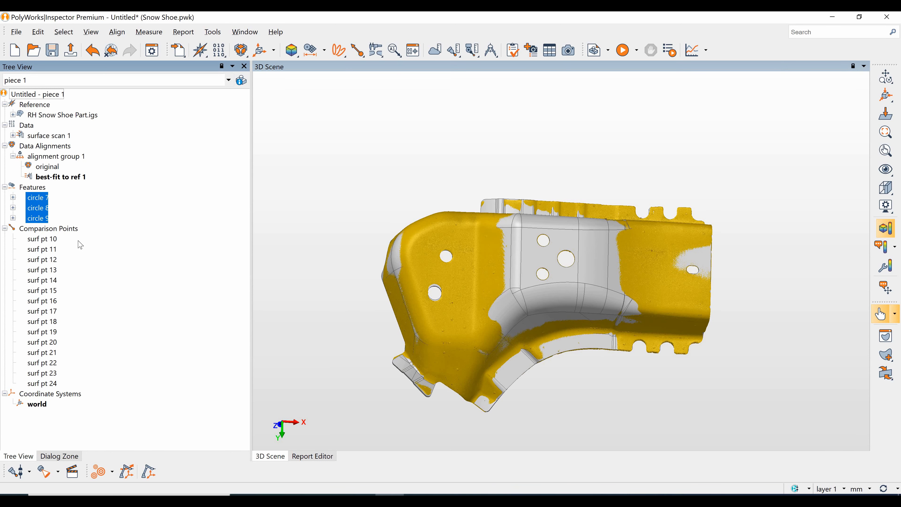
pyautogui.moveTo(75, 241); pyautogui.dragTo(49, 337)
pyautogui.moveTo(47, 387); pyautogui.dragTo(49, 391)
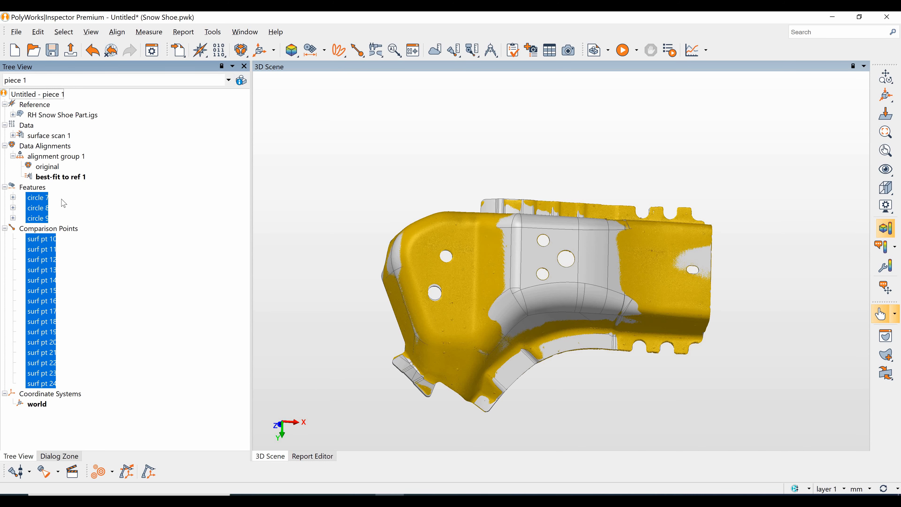
pyautogui.click(436, 54)
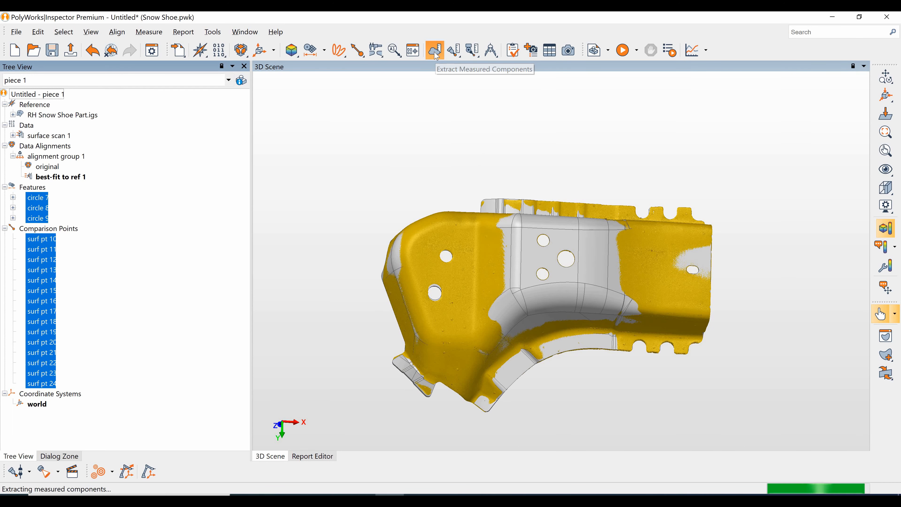
pyautogui.click(26, 202)
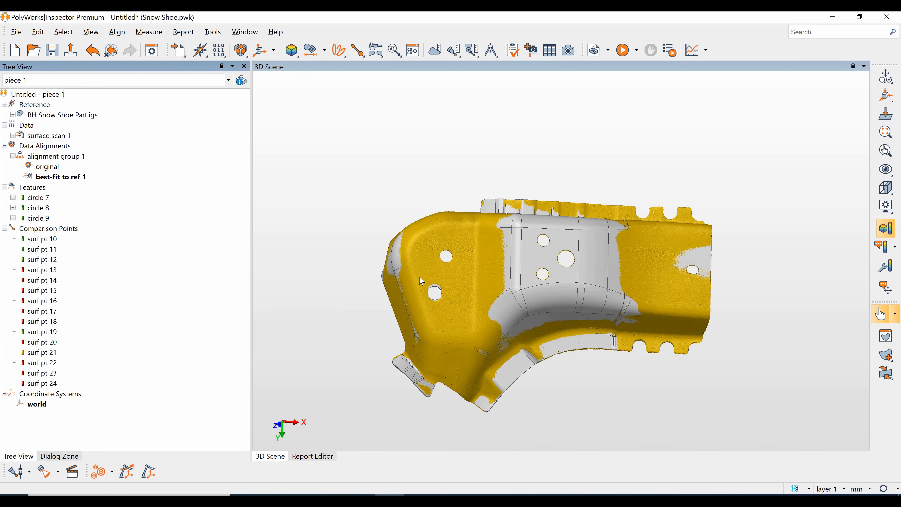
# Step: Set up a measurement of data object deviations from reference surfaces, with RH Snow Shoe Part.igs as the specific reference object
pyautogui.click(292, 51)
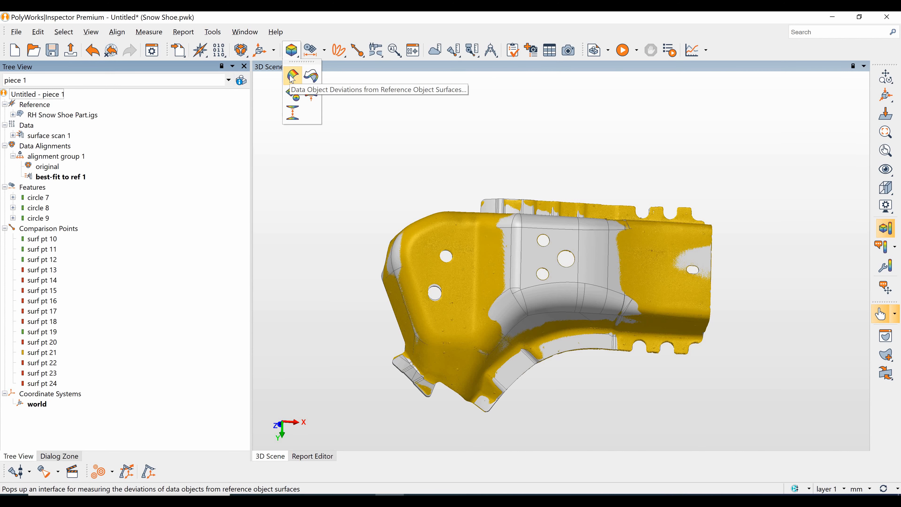
pyautogui.click(292, 76)
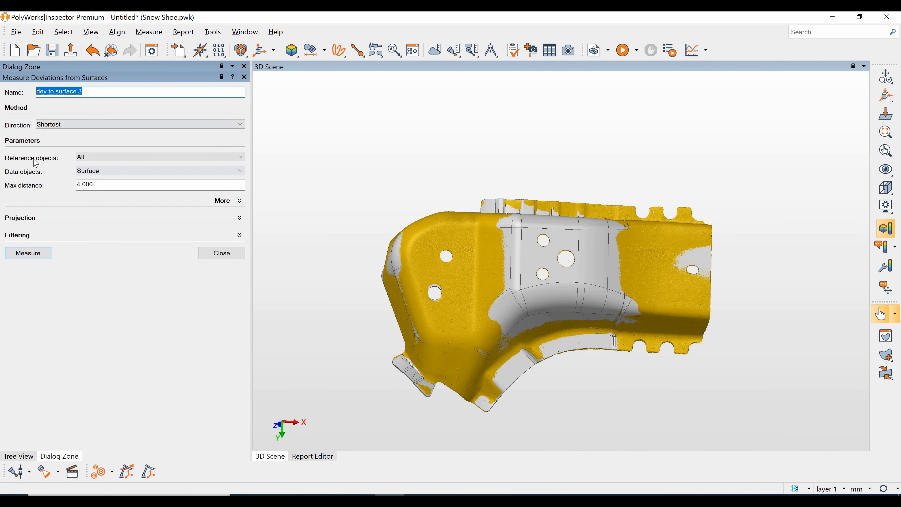
pyautogui.click(94, 157)
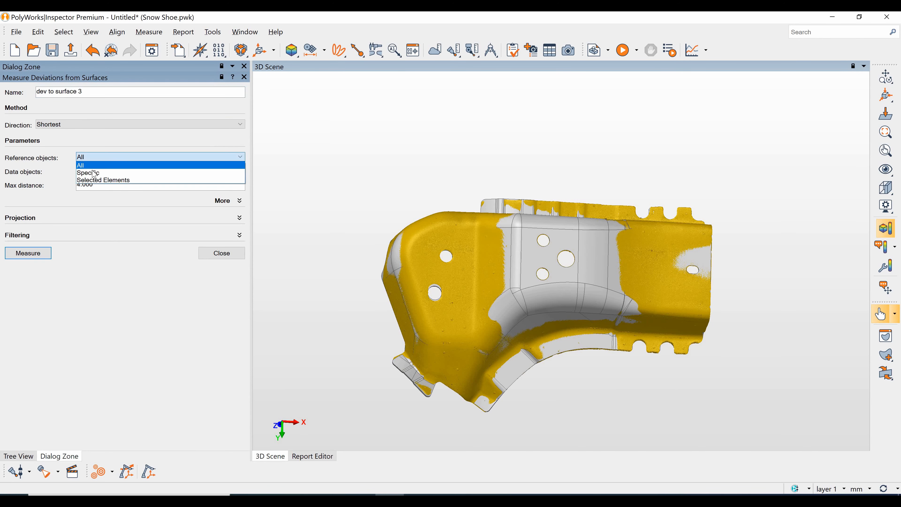
pyautogui.click(94, 173)
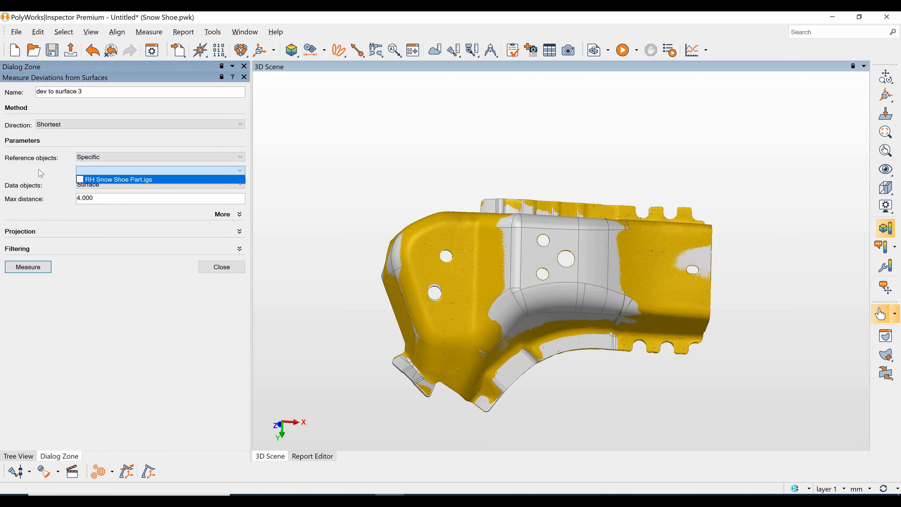
pyautogui.click(84, 180)
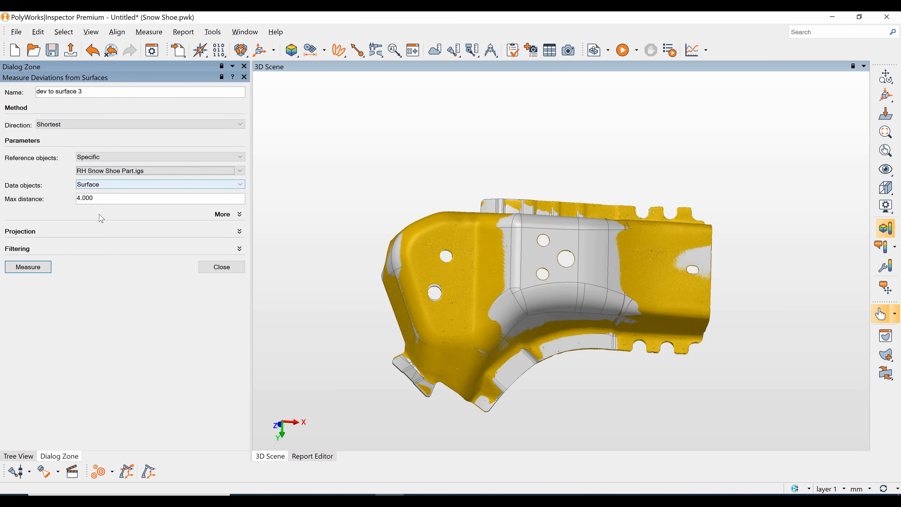
# Step: Specify surface scan 1 as the data object, measure its deviations as a colour map and finish the measurement
pyautogui.click(94, 184)
pyautogui.click(94, 209)
pyautogui.click(92, 197)
pyautogui.click(91, 207)
pyautogui.click(14, 209)
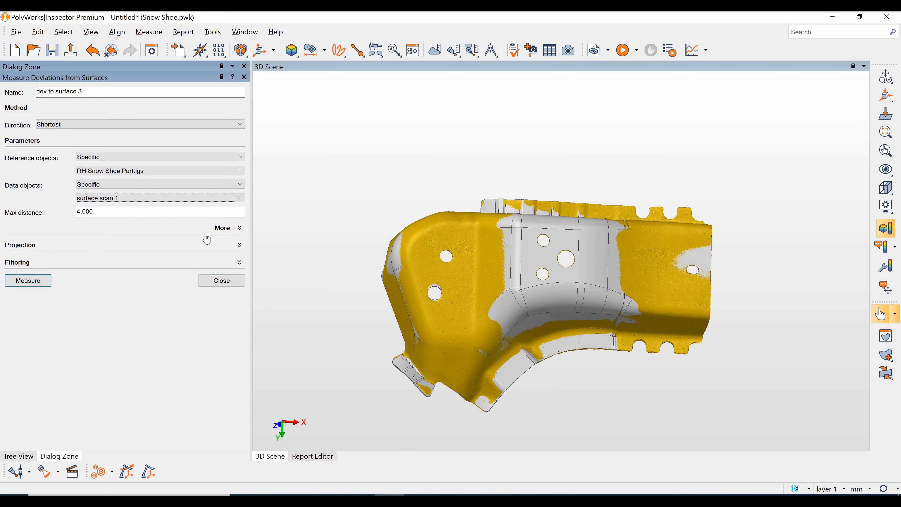
pyautogui.click(27, 283)
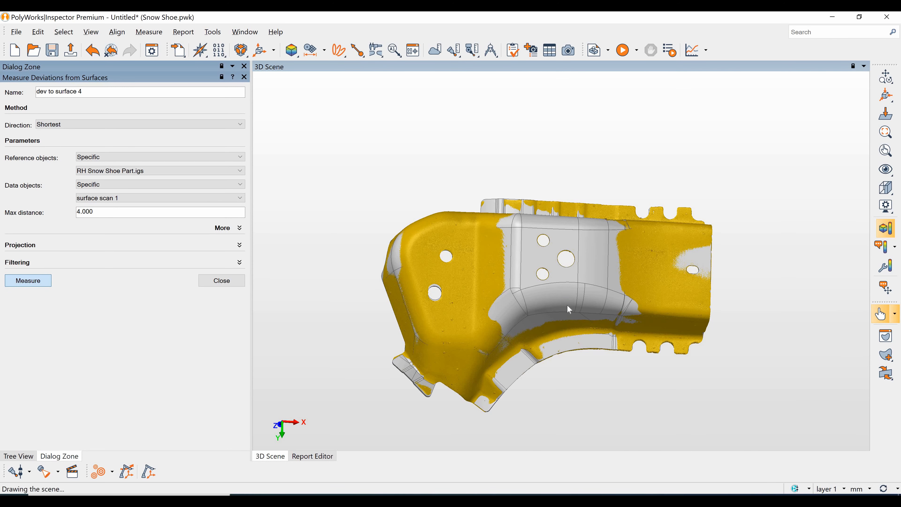
pyautogui.scroll(3, 610, 253)
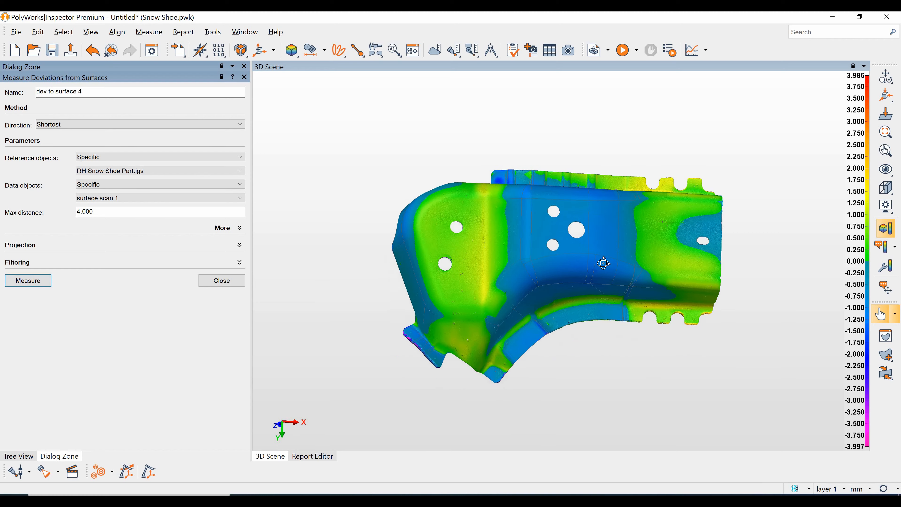
pyautogui.moveTo(619, 230); pyautogui.dragTo(601, 243)
pyautogui.scroll(-3, 601, 244)
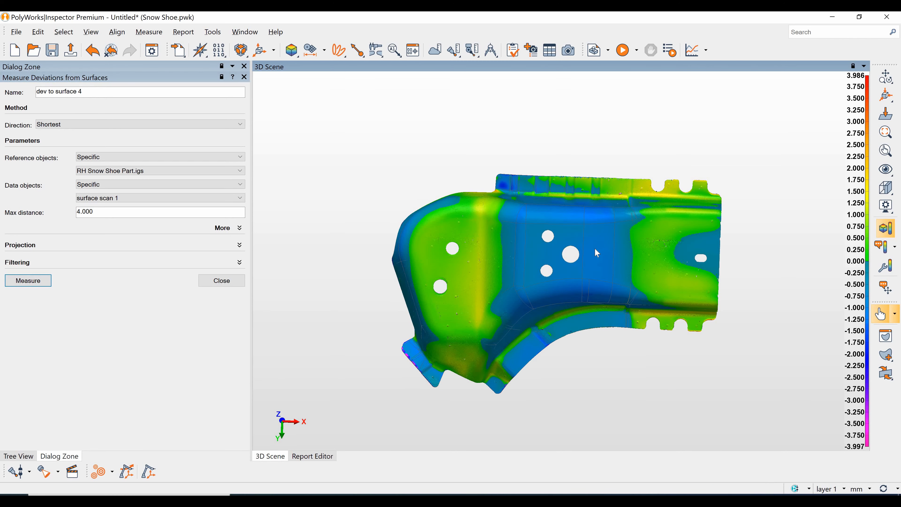
pyautogui.moveTo(594, 248); pyautogui.dragTo(586, 252)
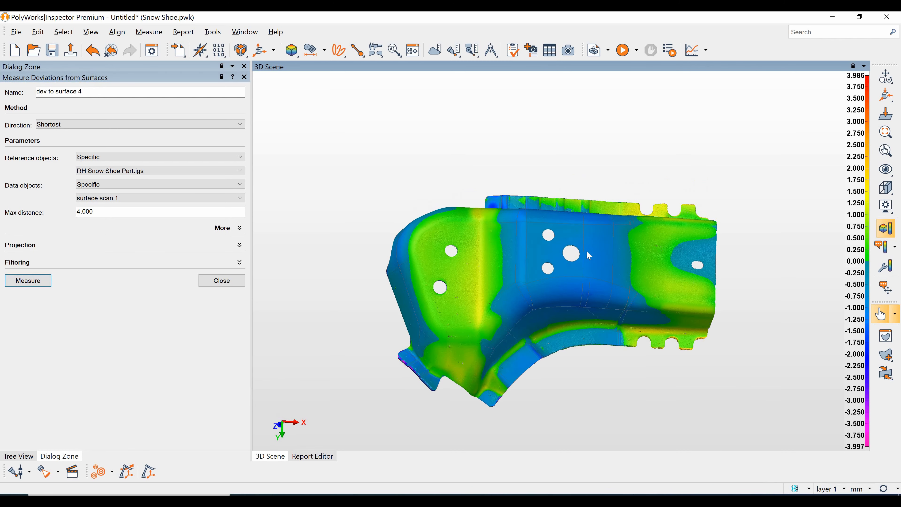
pyautogui.click(223, 281)
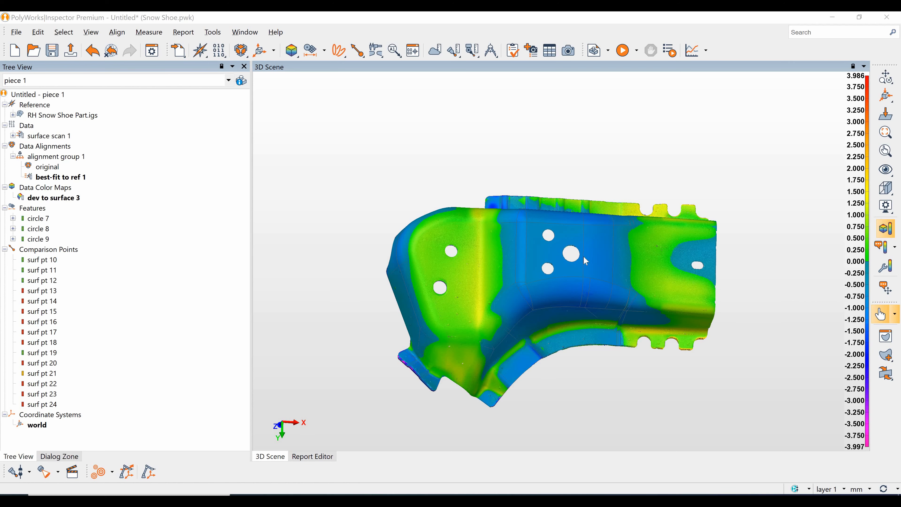
# Step: Turn off the deviation colour map and create a control view named Circles, with a snapshot and table, from all circle 7, 8 and 9 controls
pyautogui.middleClick(63, 200)
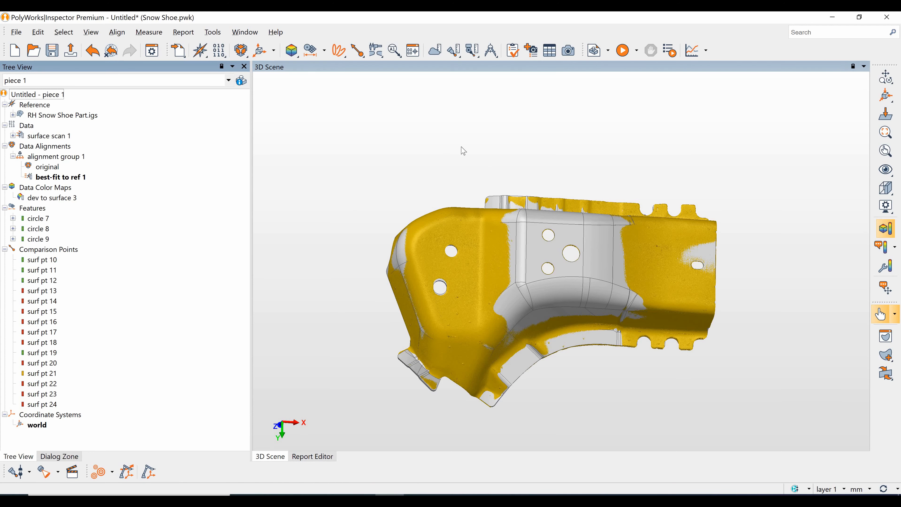
pyautogui.click(515, 57)
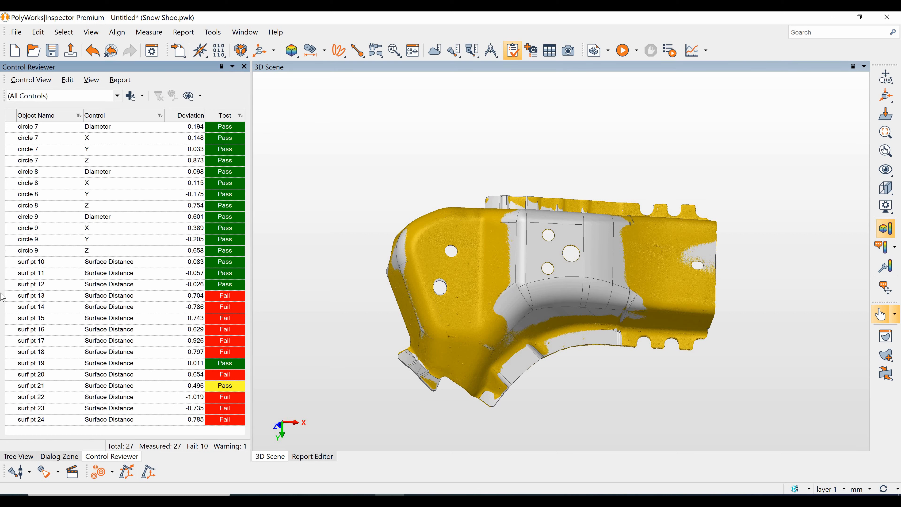
pyautogui.click(52, 130)
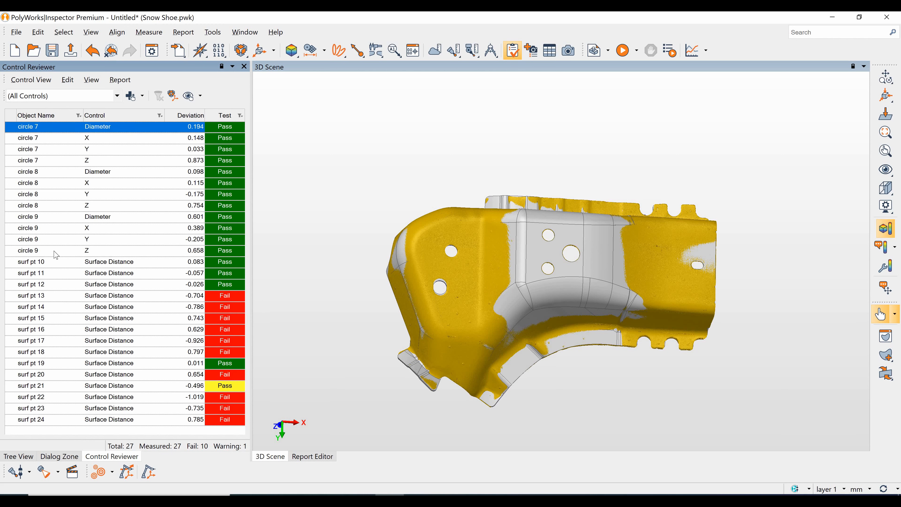
pyautogui.keyDown('shift'); pyautogui.click(59, 252); pyautogui.keyUp('shift')
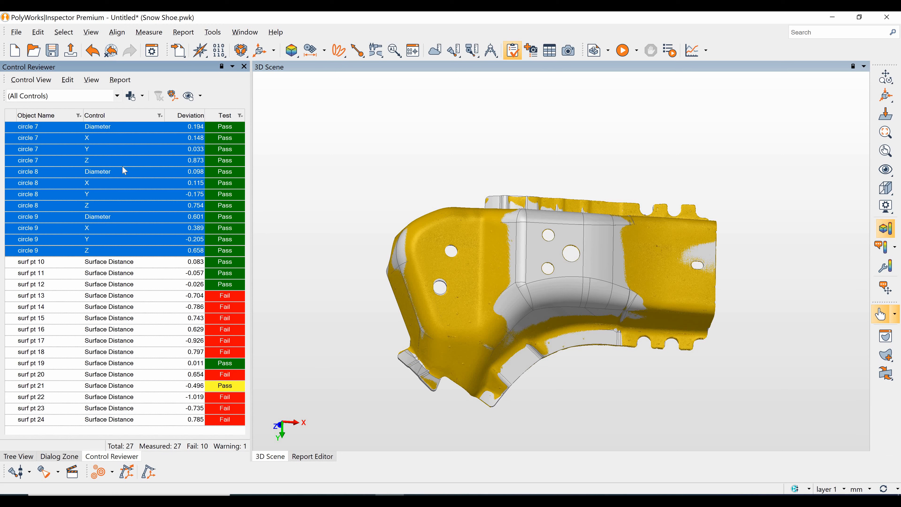
pyautogui.click(130, 100)
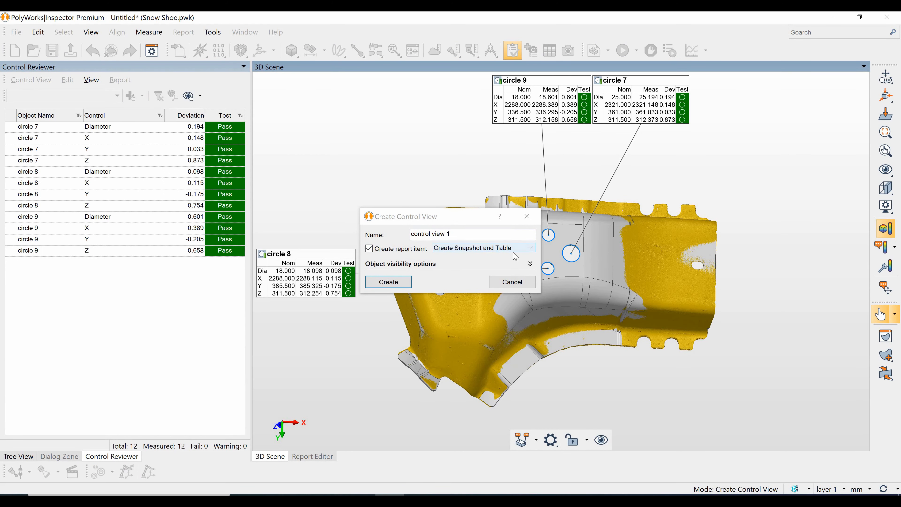
pyautogui.moveTo(468, 234); pyautogui.dragTo(389, 236)
pyautogui.write('Circles')
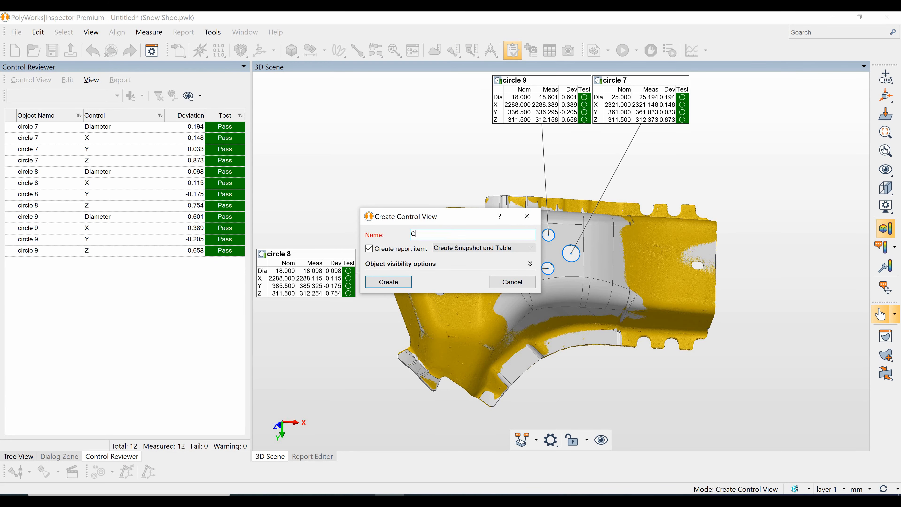
pyautogui.click(390, 282)
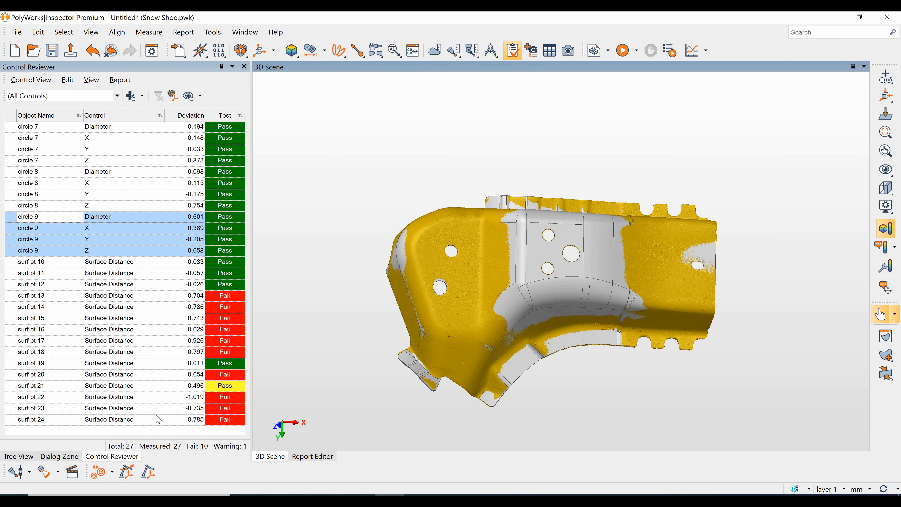
# Step: Show the dev to surface 3 colour map and create a snapshot-and-table control view named Surface Points for surf pt 10 to surf pt 24
pyautogui.click(23, 460)
pyautogui.doubleClick(66, 202)
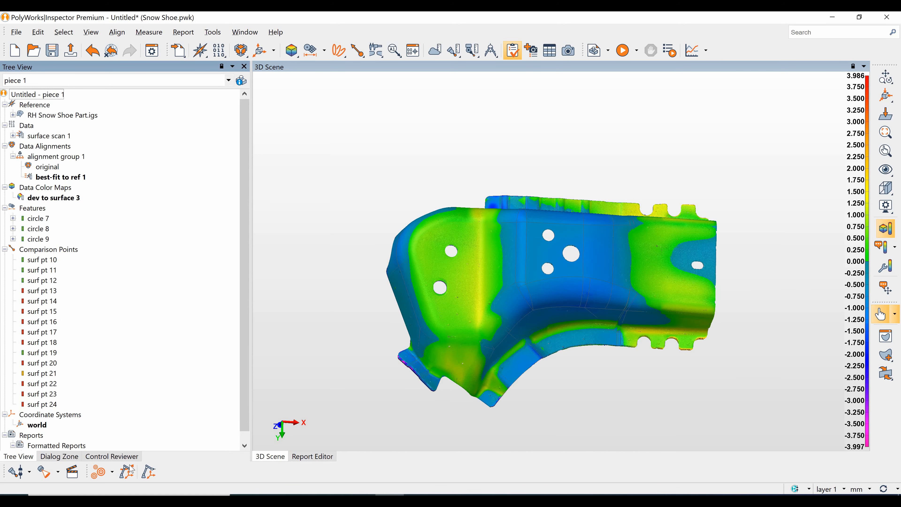
pyautogui.click(112, 457)
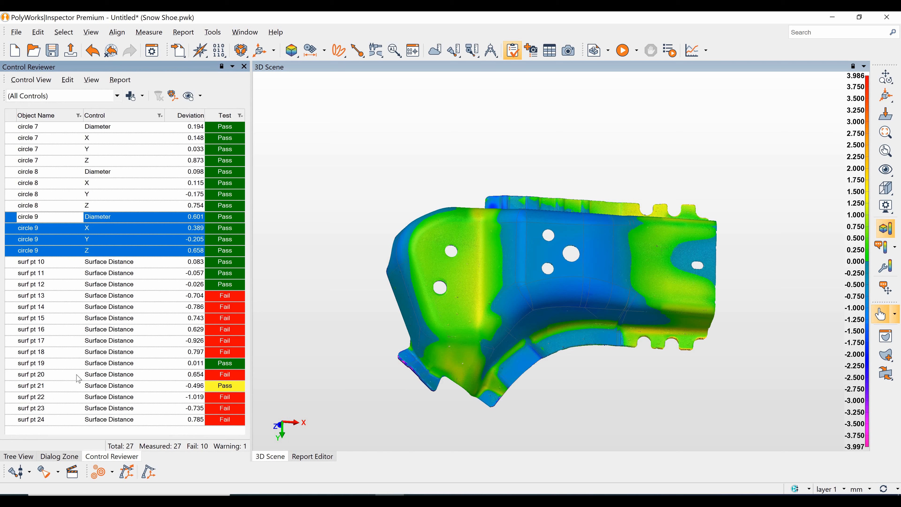
pyautogui.keyDown('shift'); pyautogui.click(70, 420); pyautogui.keyUp('shift')
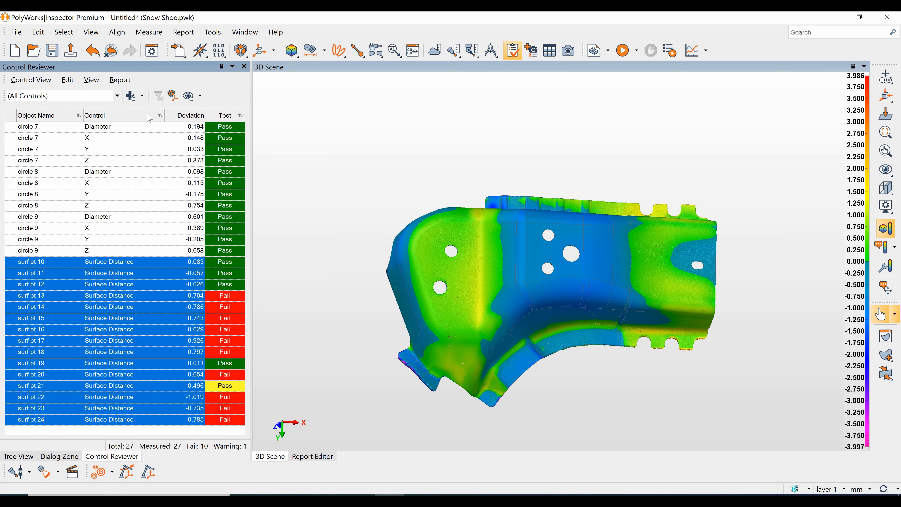
pyautogui.click(130, 96)
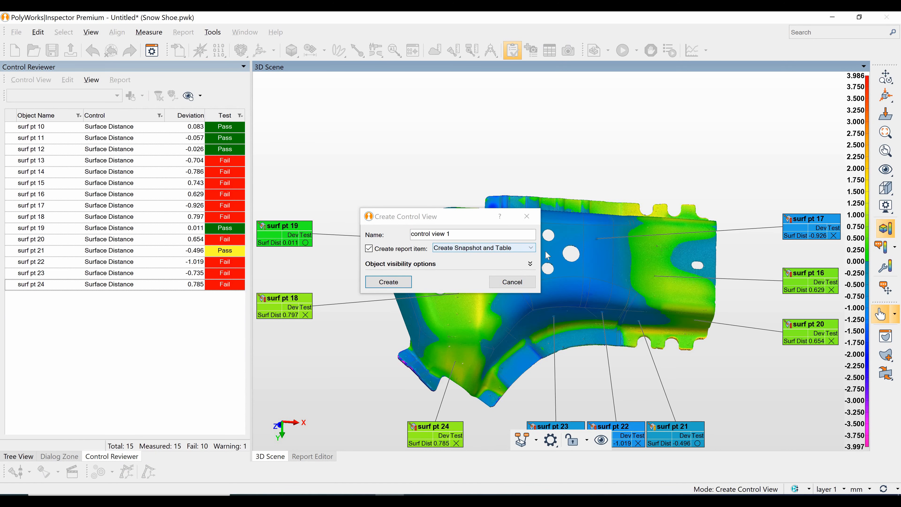
pyautogui.moveTo(458, 235); pyautogui.dragTo(404, 236)
pyautogui.write('Surface Points')
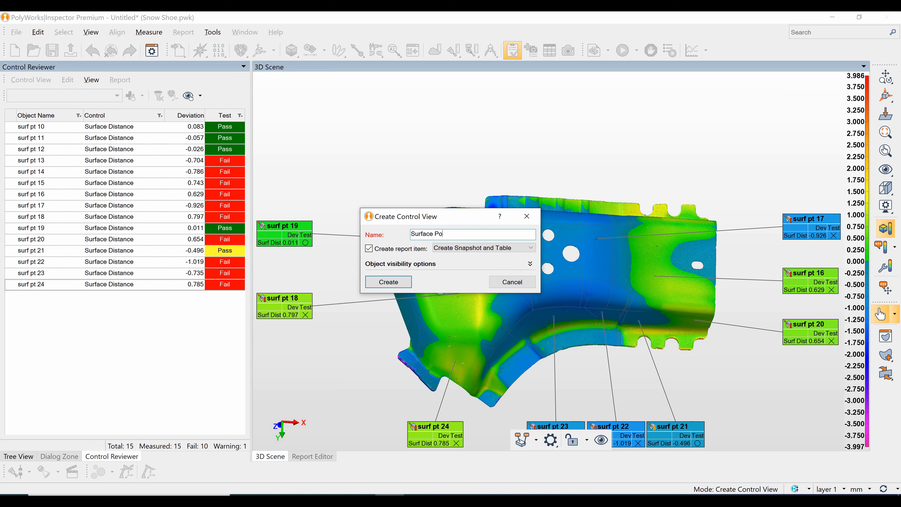
pyautogui.click(399, 283)
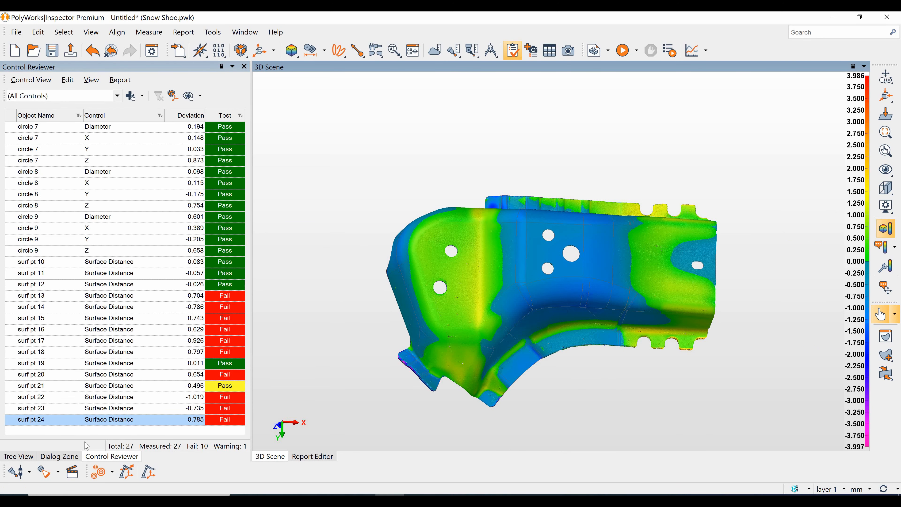
# Step: Open the formatted report named report 1 for viewing
pyautogui.click(20, 457)
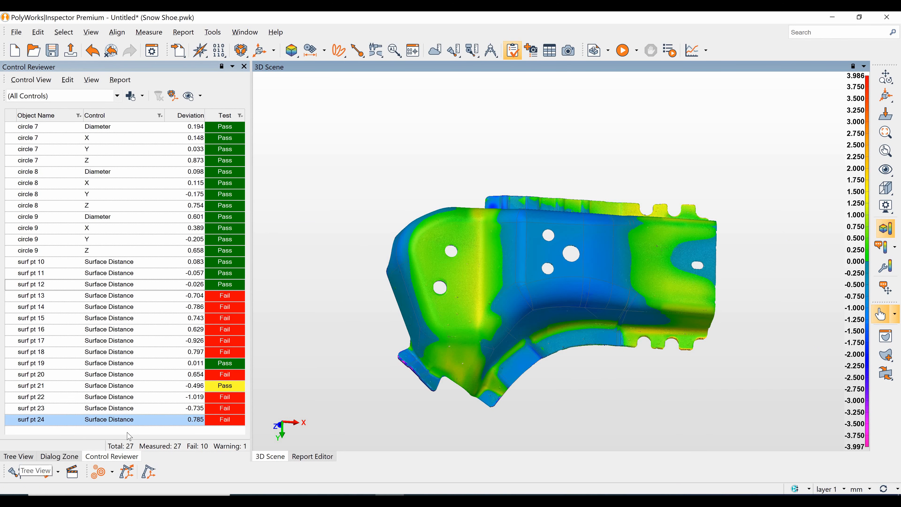
pyautogui.scroll(-1, 49, 448)
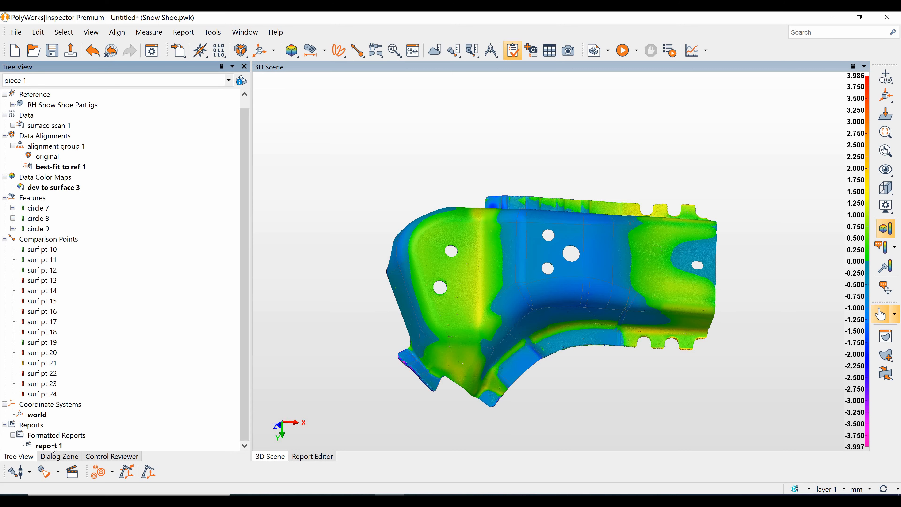
pyautogui.doubleClick(49, 446)
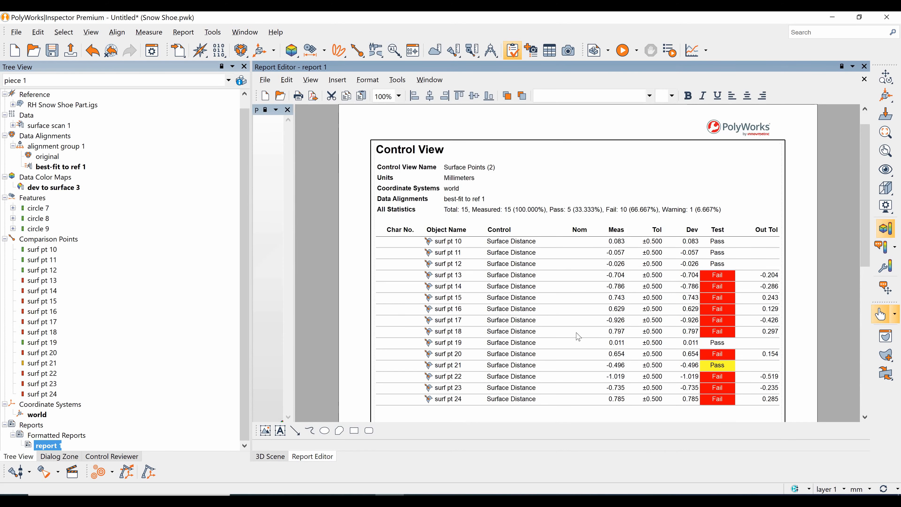
# Step: Review report pages 2 to 4, examining the circle annotations and table, the surface point colour map and the surface point table
pyautogui.click(271, 168)
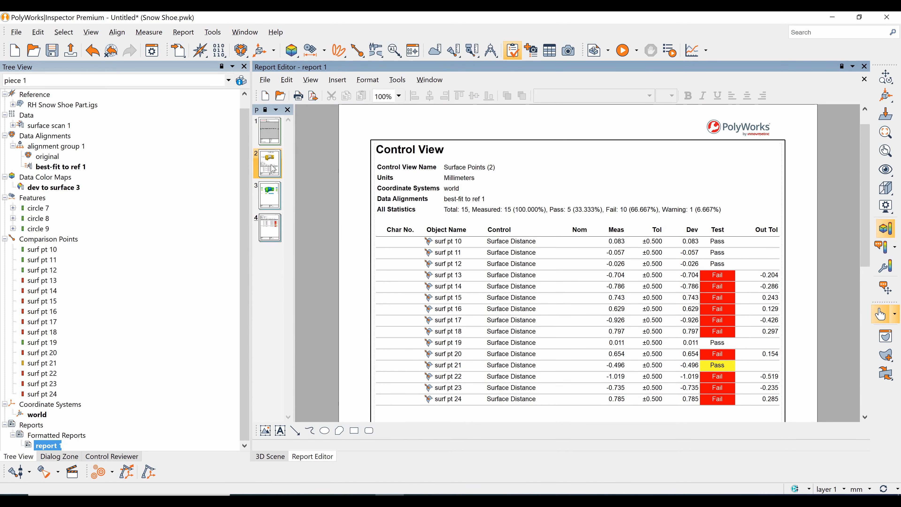
pyautogui.scroll(-2, 634, 256)
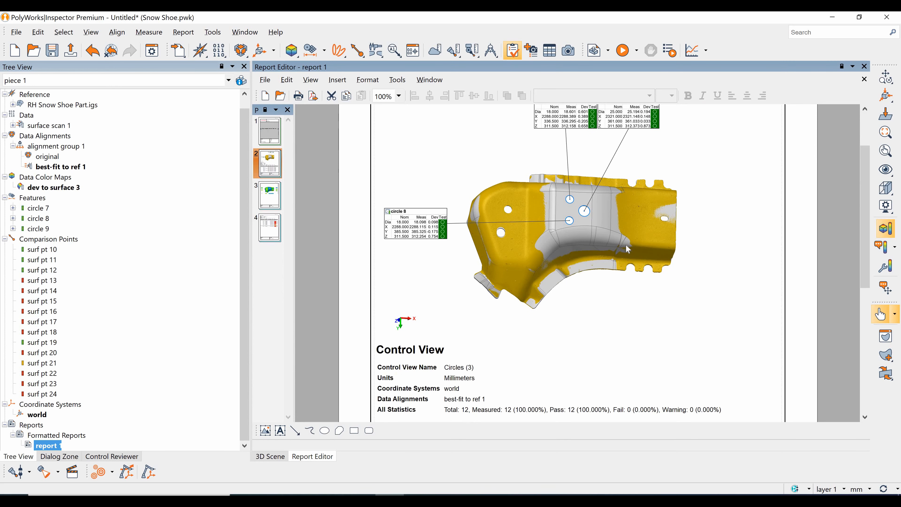
pyautogui.scroll(3, 553, 254)
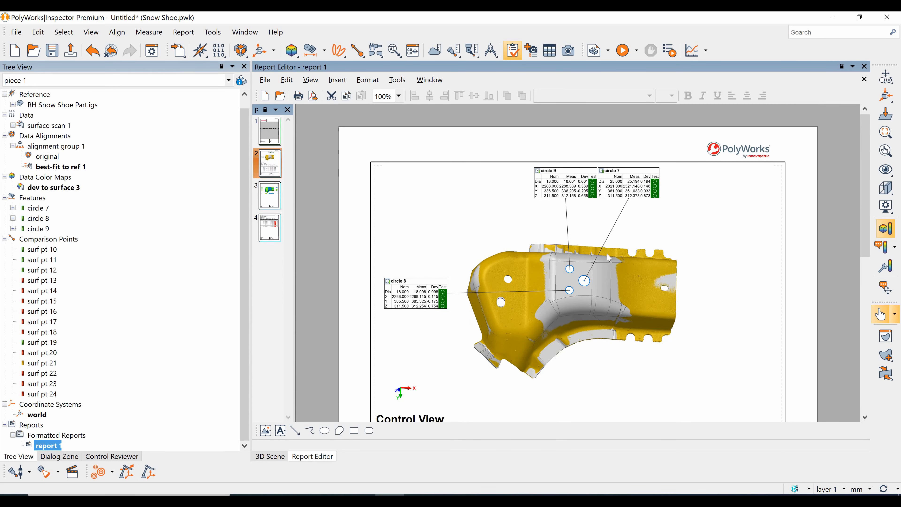
pyautogui.scroll(-6, 608, 258)
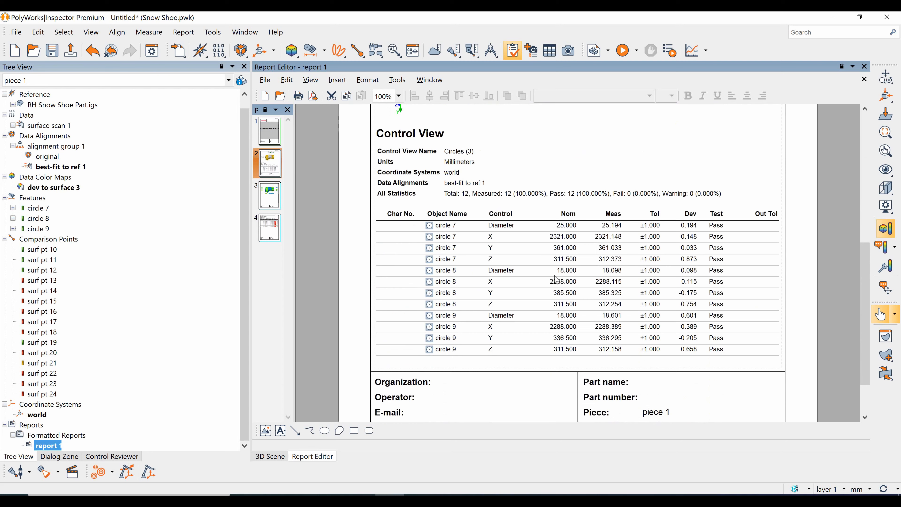
pyautogui.scroll(4, 555, 281)
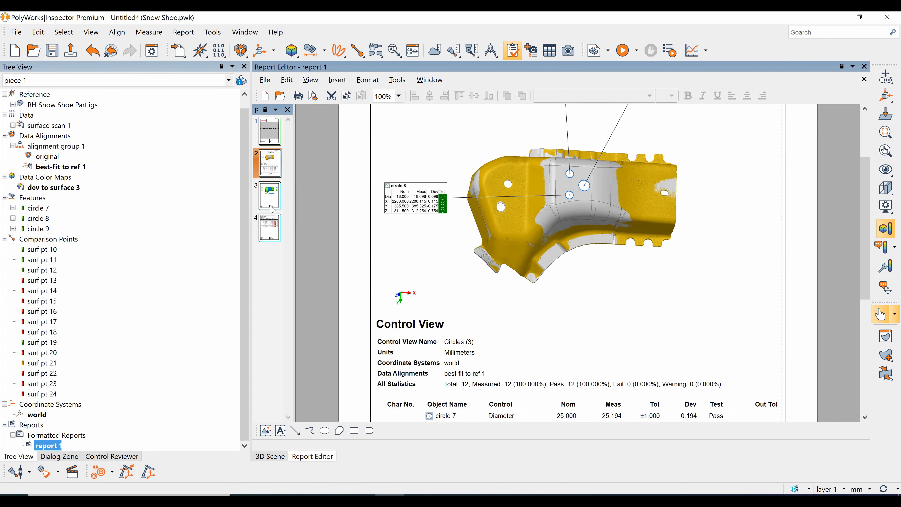
pyautogui.scroll(-5, 563, 238)
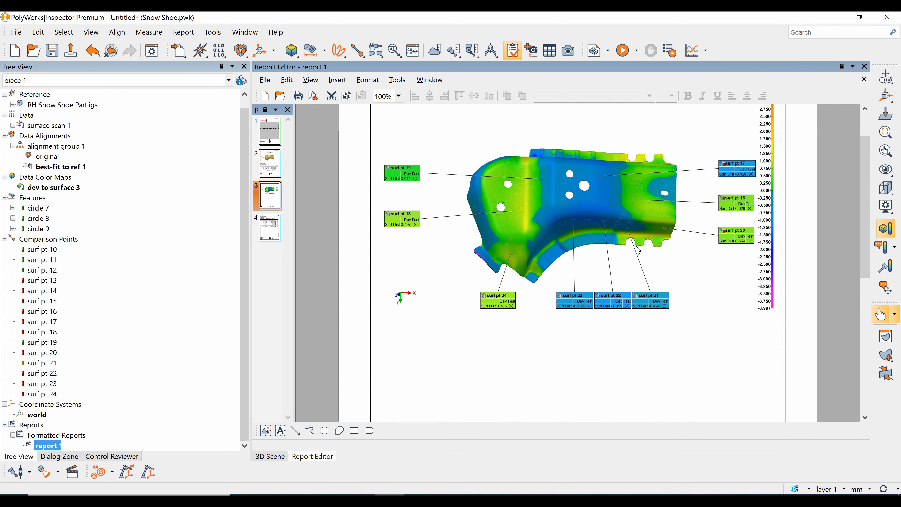
pyautogui.scroll(2, 587, 252)
pyautogui.scroll(-2, 629, 246)
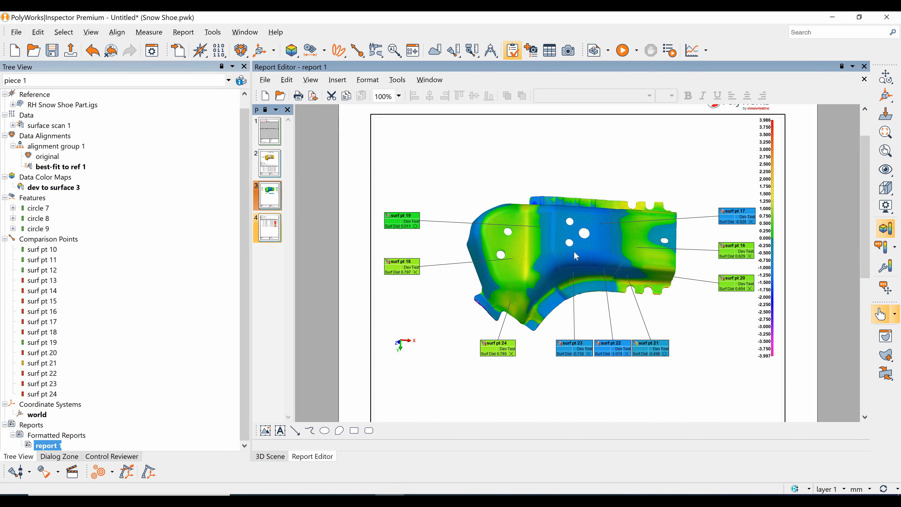
pyautogui.click(269, 227)
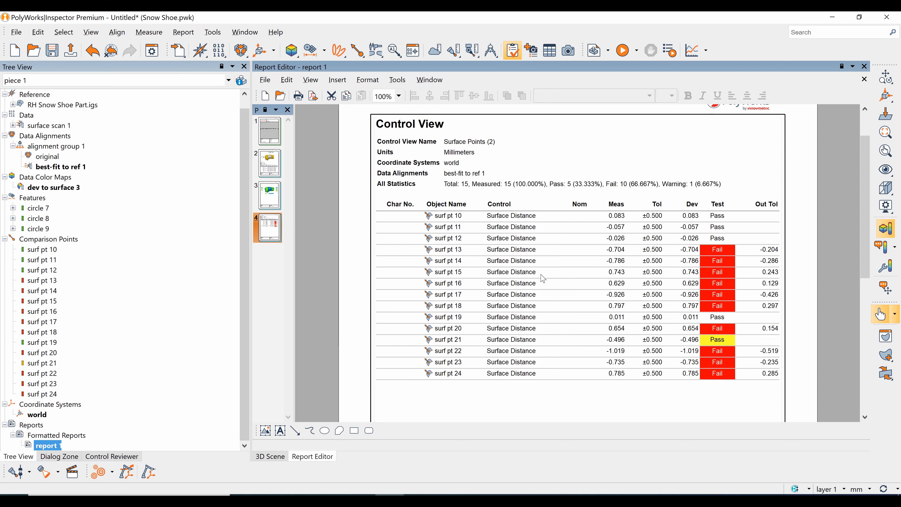
# Step: Export the report as a PDF file named Basic Inspection in the Documents folder
pyautogui.click(313, 99)
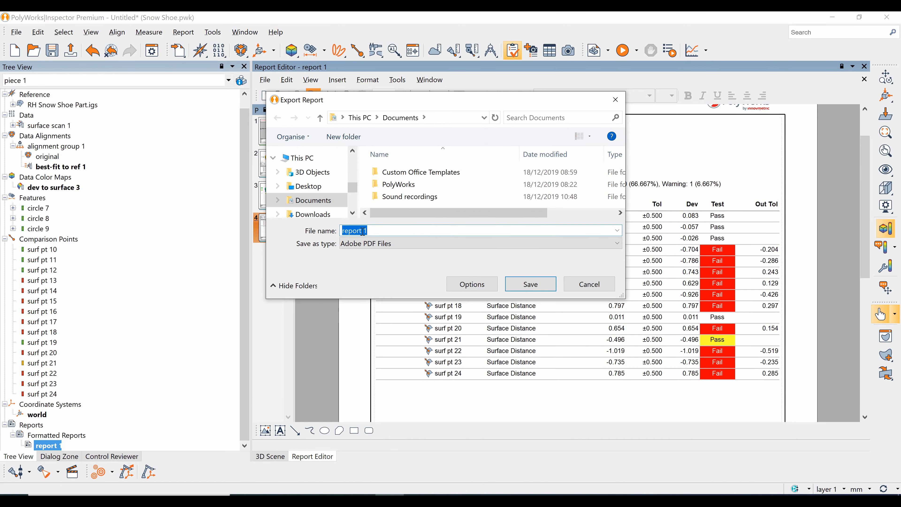
pyautogui.write('Basic Inspection')
pyautogui.click(538, 285)
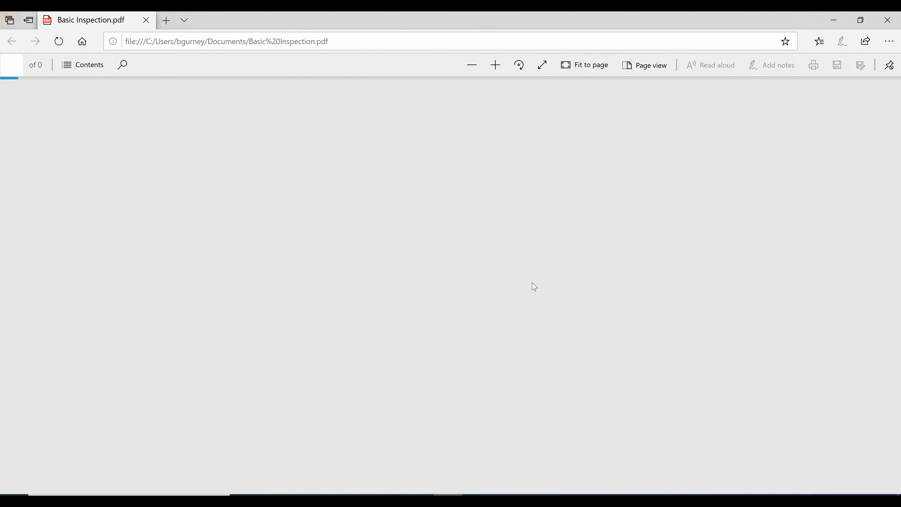
# Step: Look through the pages of the exported Basic Inspection PDF and close it
pyautogui.scroll(-2, 526, 272)
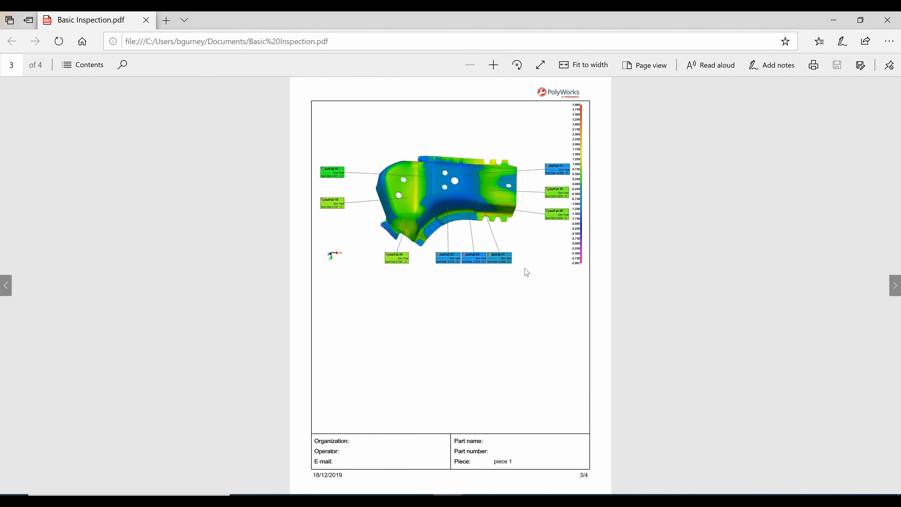
pyautogui.scroll(-1, 526, 272)
pyautogui.scroll(2, 527, 272)
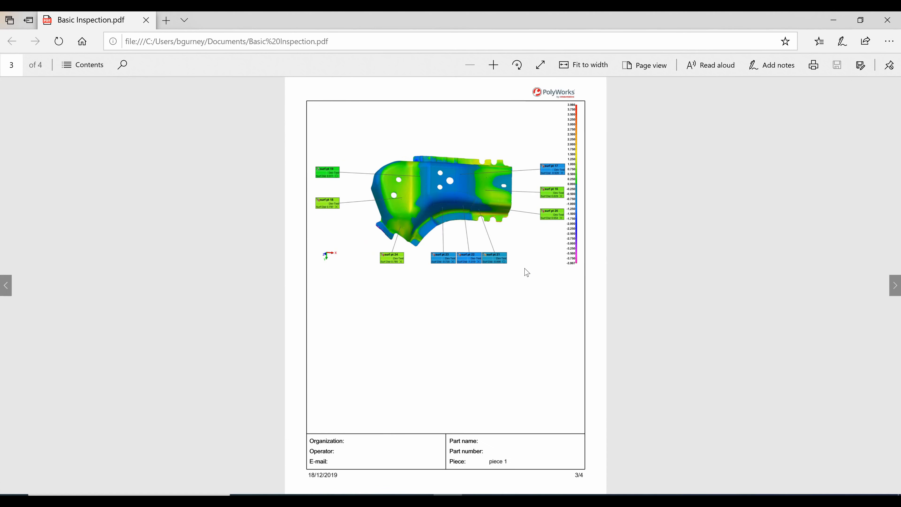
pyautogui.click(890, 22)
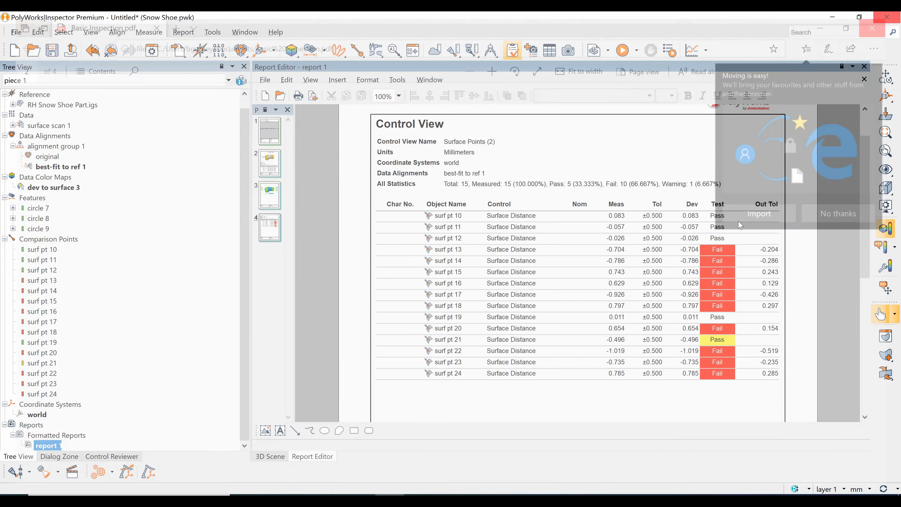